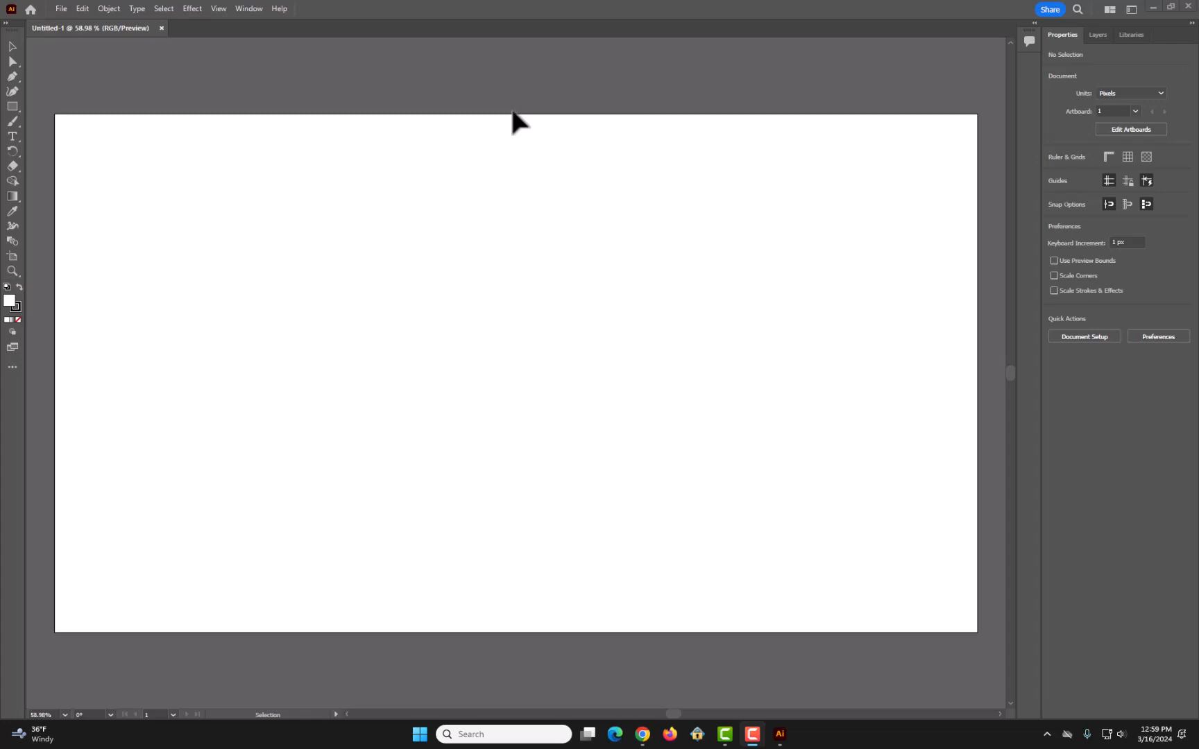
{"action": "left_click", "coordinate": [12, 271]}
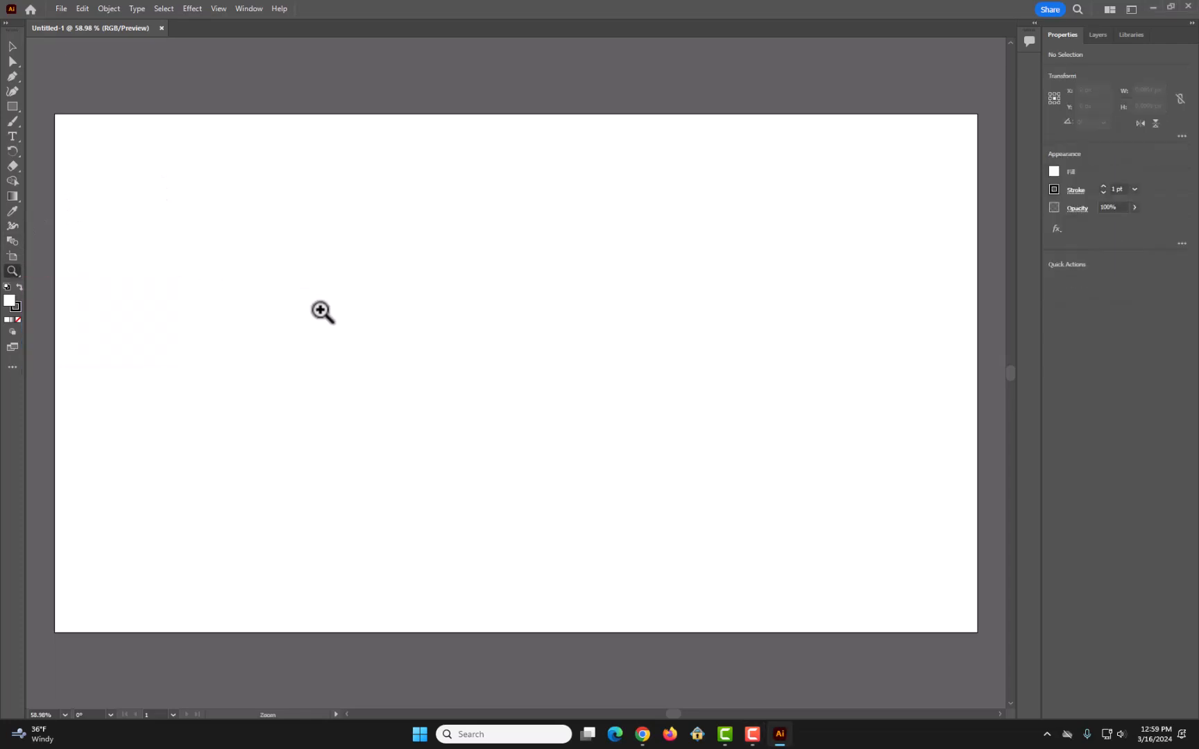
{"action": "left_click", "coordinate": [325, 314]}
{"action": "left_click", "coordinate": [549, 417]}
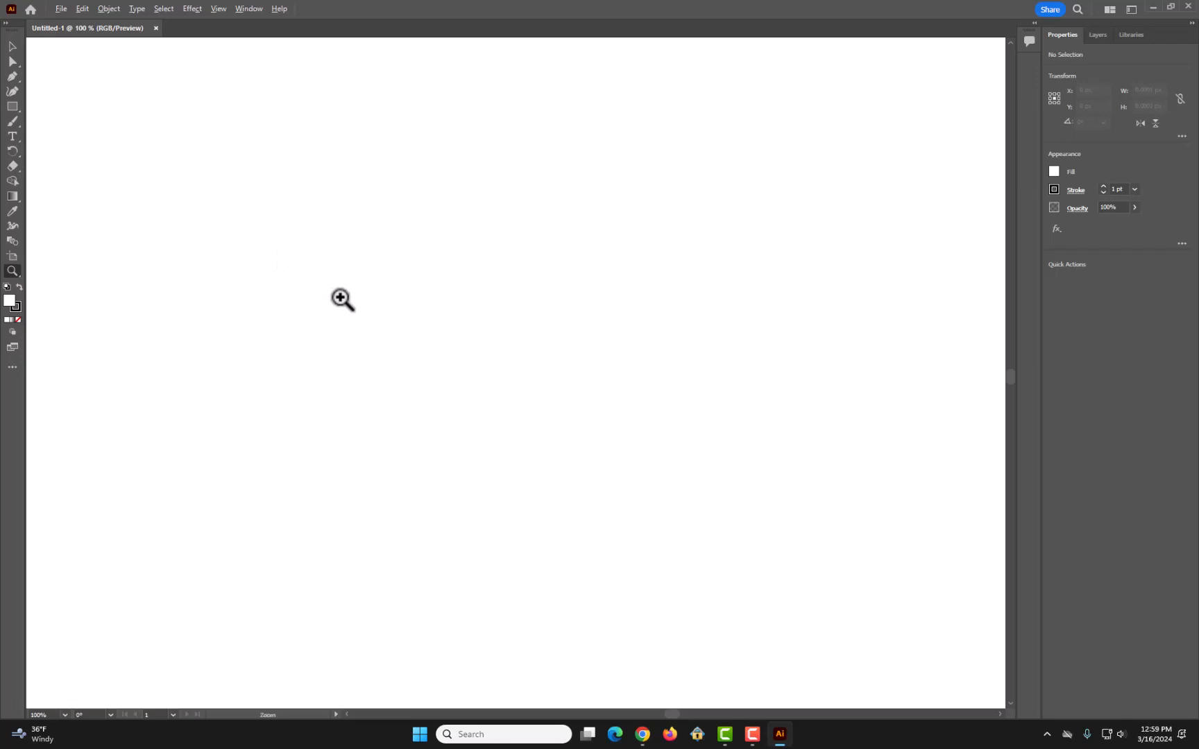
{"action": "left_click", "coordinate": [356, 318], "text": "alt"}
{"action": "left_click", "coordinate": [533, 377], "text": "alt"}
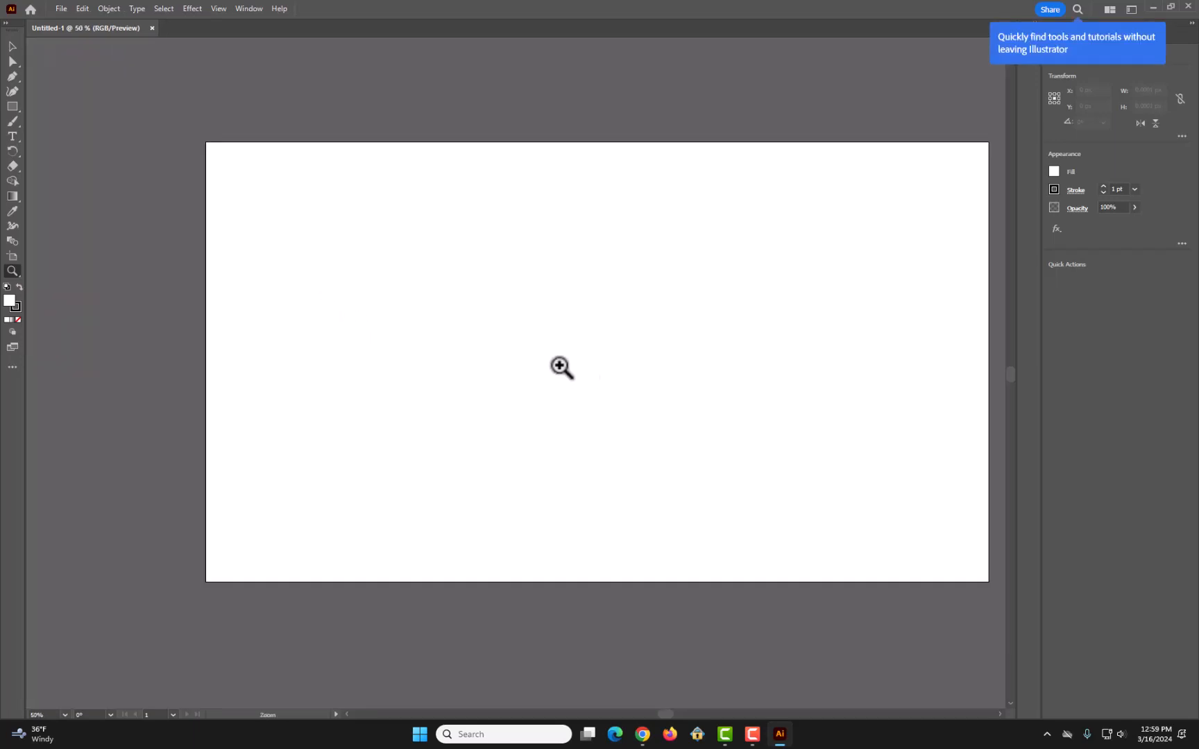
{"action": "left_click_drag", "start_coordinate": [562, 367], "coordinate": [594, 420]}
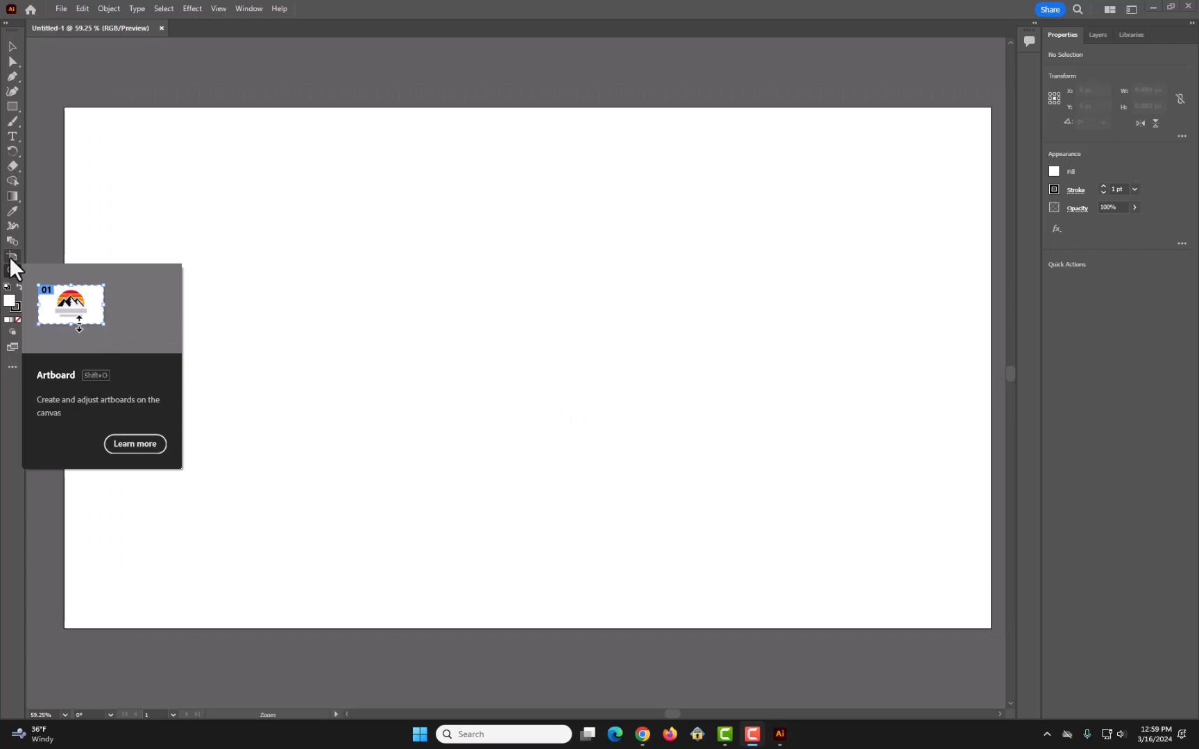
- Draw a second artboard just below the first one, roughly as wide as the first and about half as tall
{"action": "left_click", "coordinate": [12, 256]}
{"action": "scroll", "coordinate": [111, 357], "scroll_direction": "down", "scroll_amount": 1}
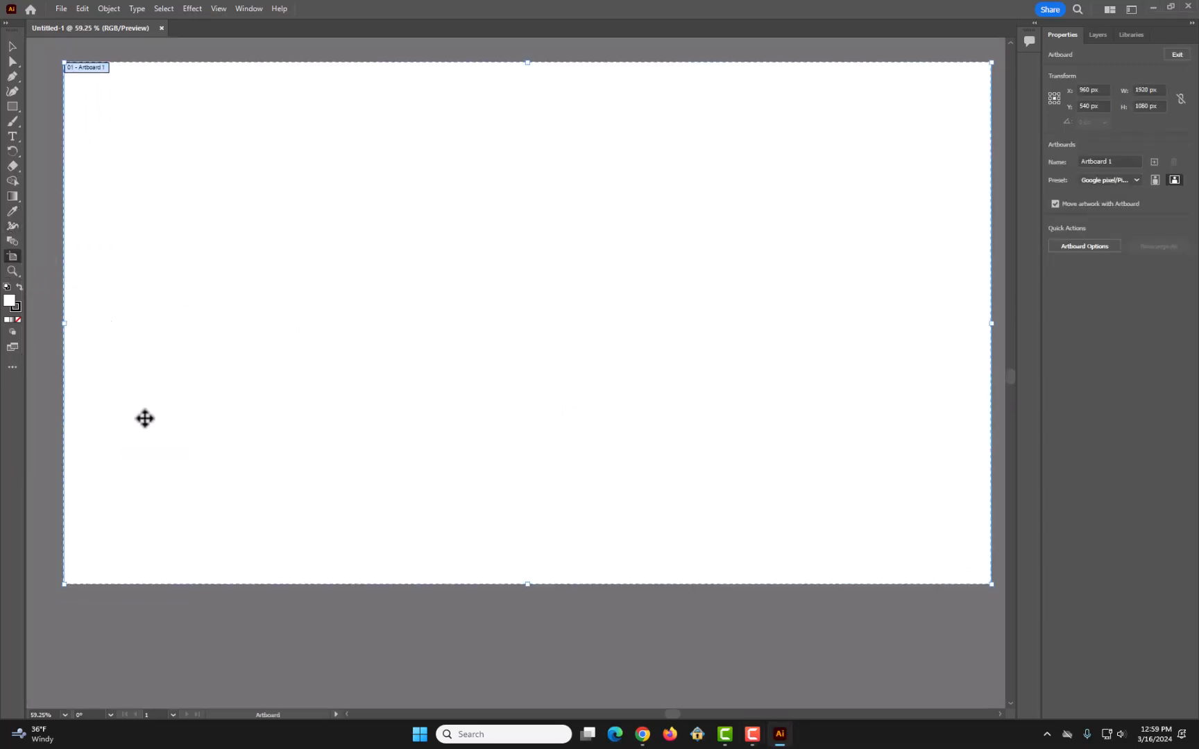
{"action": "mouse_move", "coordinate": [68, 587]}
{"action": "left_mouse_down"}
{"action": "mouse_move", "coordinate": [97, 569]}
{"action": "mouse_move", "coordinate": [68, 588]}
{"action": "left_mouse_up"}
{"action": "scroll", "coordinate": [163, 637], "scroll_direction": "down", "scroll_amount": 4}
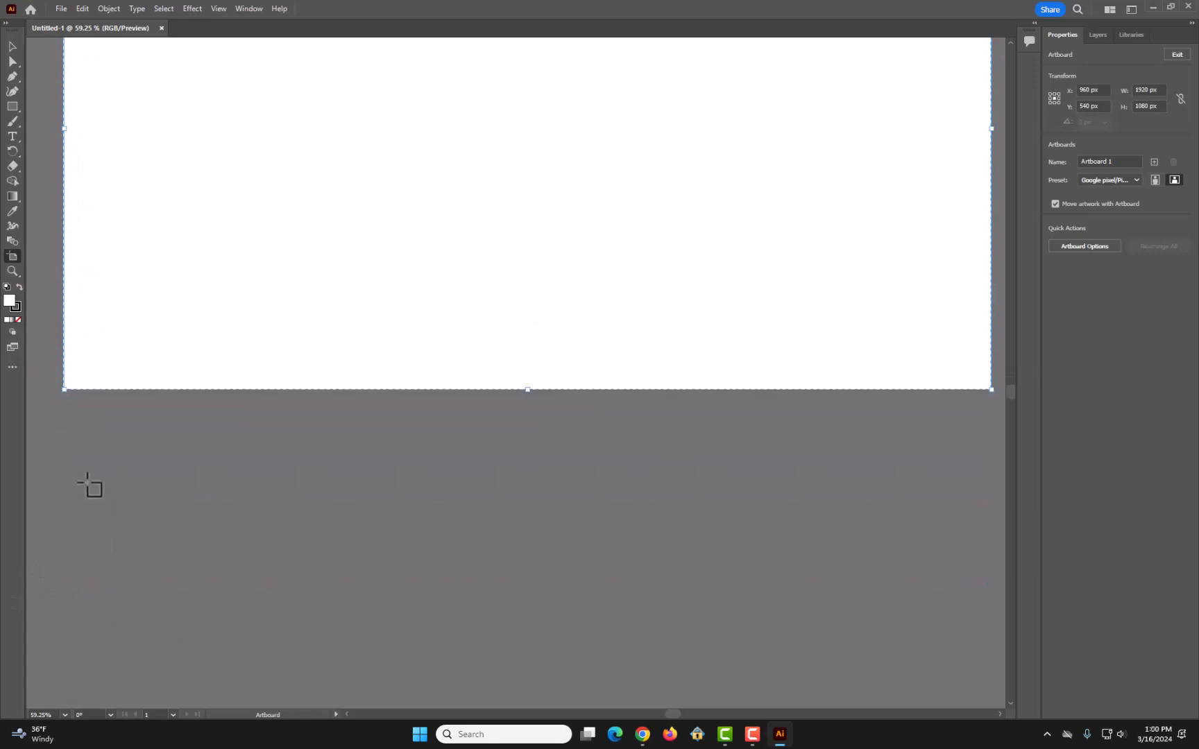
{"action": "left_click_drag", "start_coordinate": [64, 424], "coordinate": [998, 686]}
{"action": "left_click", "coordinate": [12, 46]}
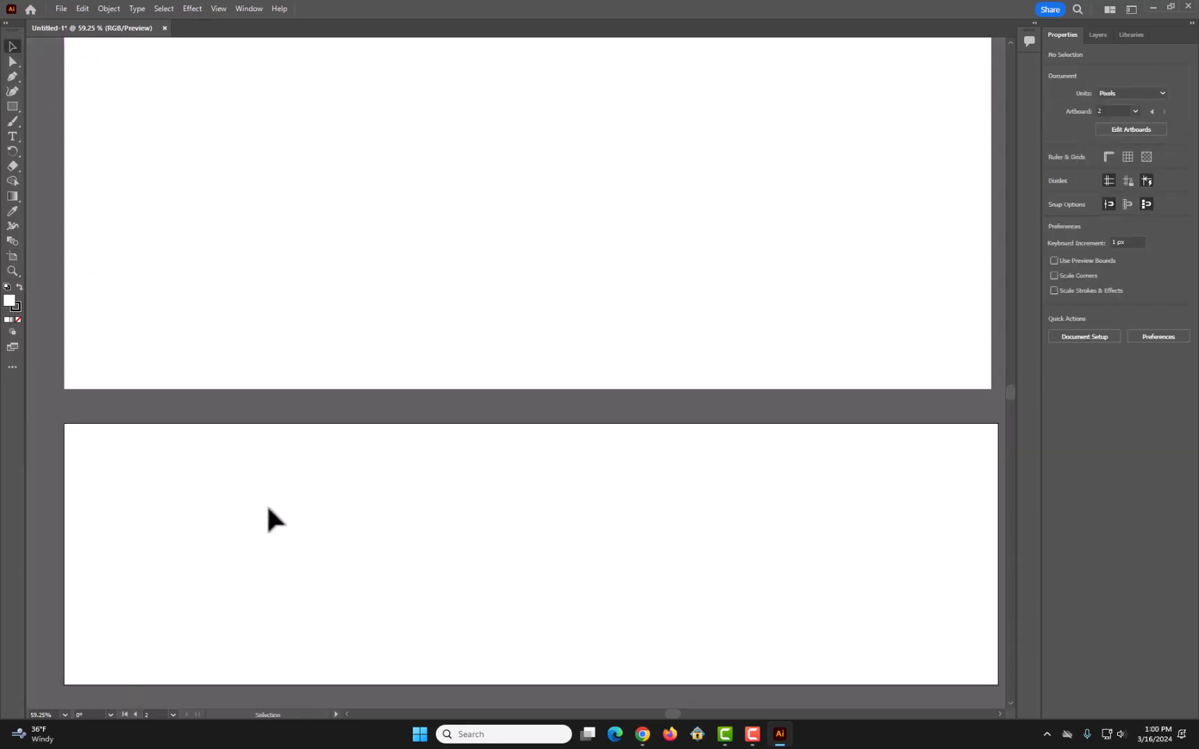
{"action": "scroll", "coordinate": [268, 510], "scroll_direction": "up", "scroll_amount": 4}
{"action": "scroll", "coordinate": [249, 512], "scroll_direction": "up", "scroll_amount": 5}
{"action": "scroll", "coordinate": [249, 512], "scroll_direction": "down", "scroll_amount": 2}
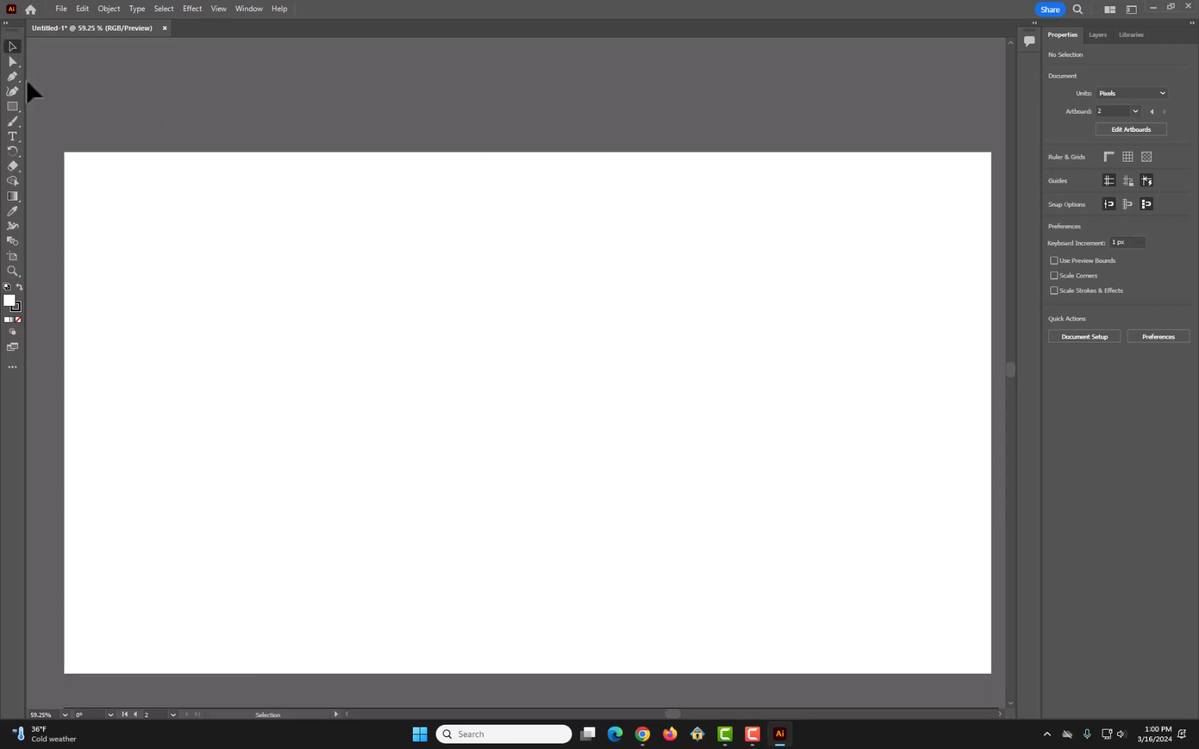
- Create a 100 by 100 px rectangle near the middle of the first artboard and delete it
{"action": "left_click", "coordinate": [14, 106]}
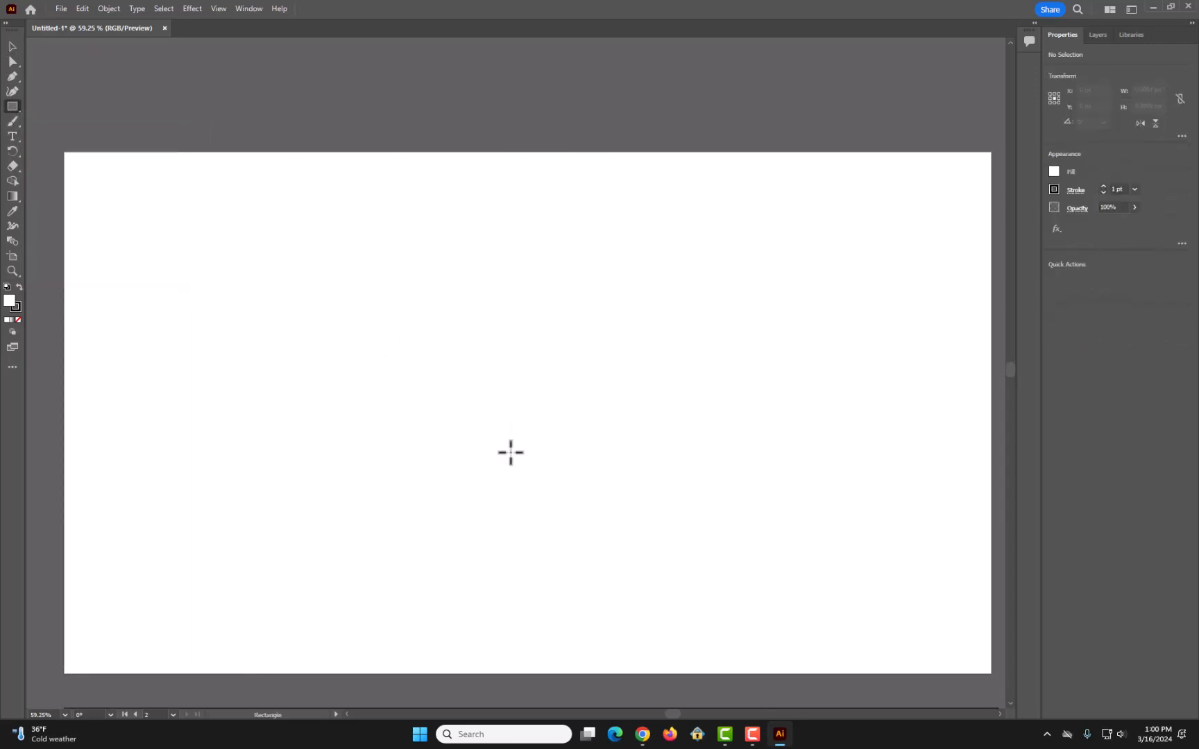
{"action": "left_click", "coordinate": [507, 430]}
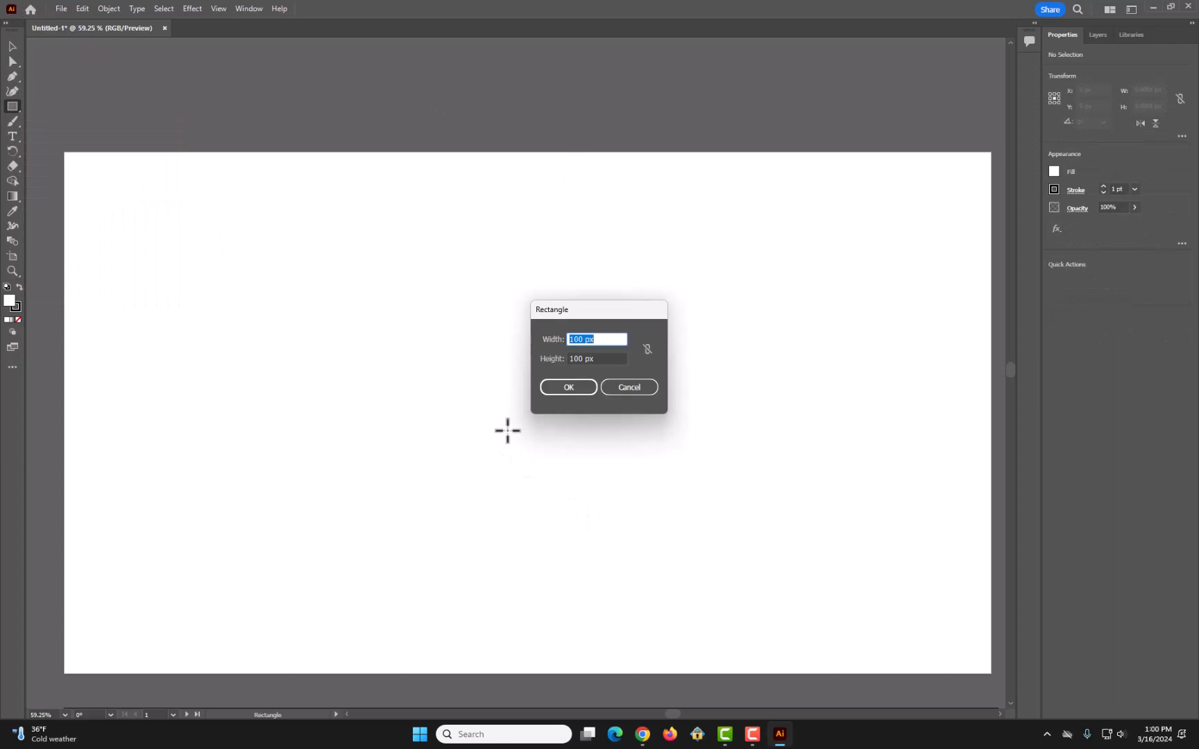
{"action": "left_click", "coordinate": [559, 387]}
{"action": "key", "text": "Delete"}
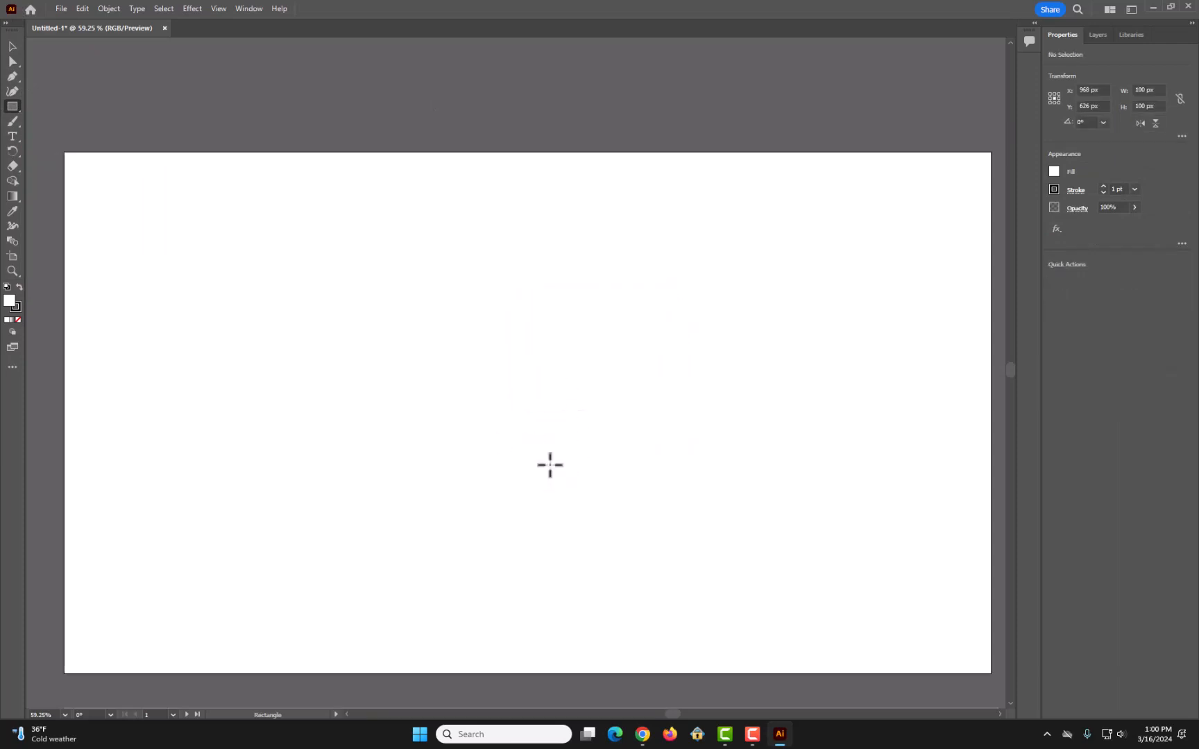
- Draw a rectangle about 938 by 607 px and place it roughly centred along the first artboard's lower edge
{"action": "left_click_drag", "start_coordinate": [340, 266], "coordinate": [744, 582]}
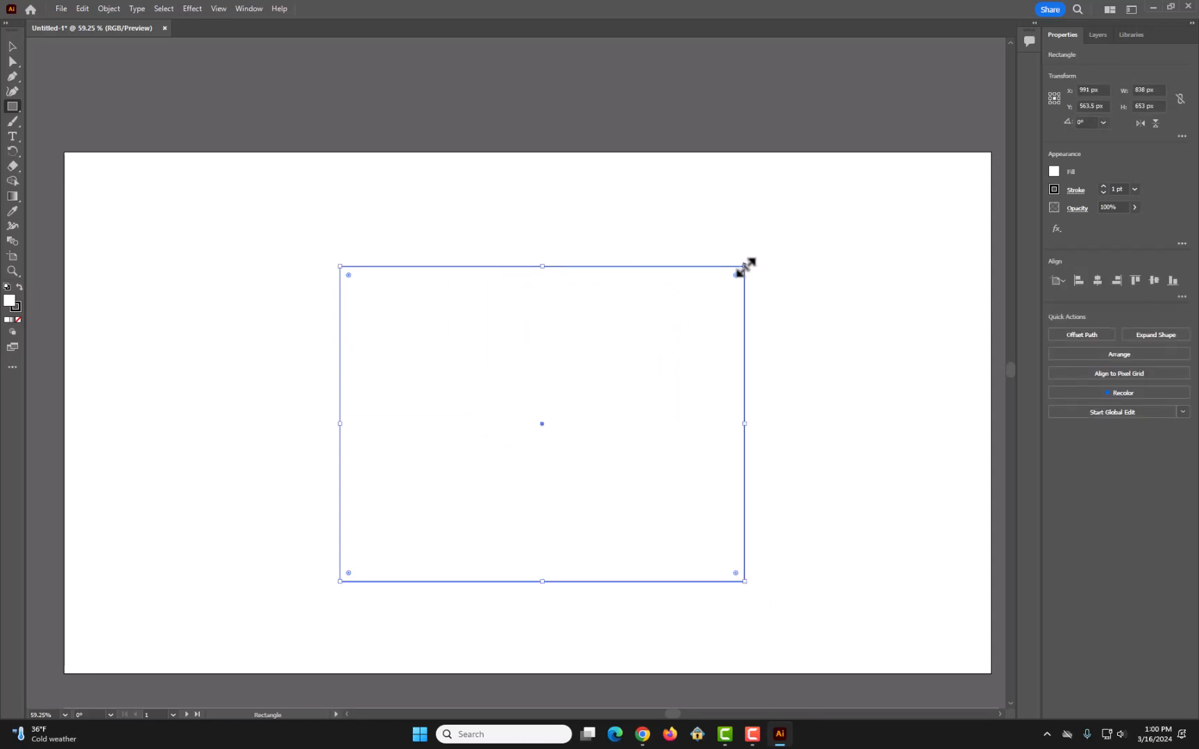
{"action": "left_click_drag", "start_coordinate": [745, 266], "coordinate": [793, 288]}
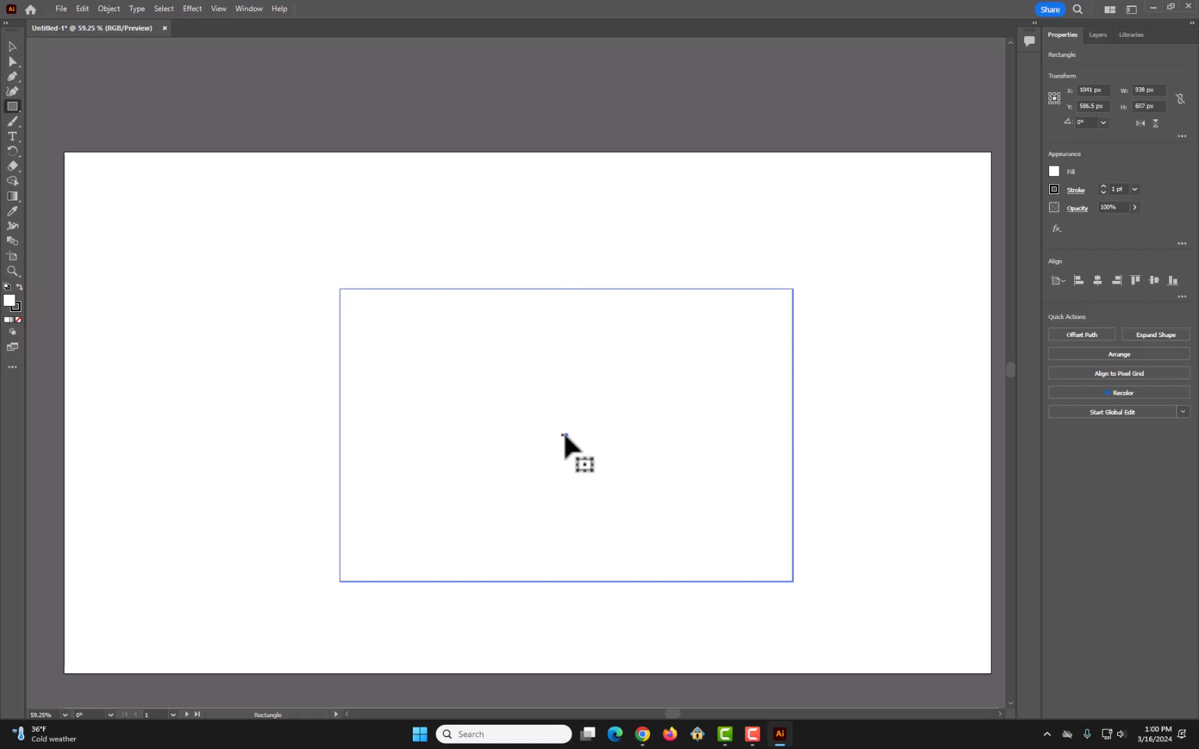
{"action": "left_click_drag", "start_coordinate": [565, 435], "coordinate": [540, 450]}
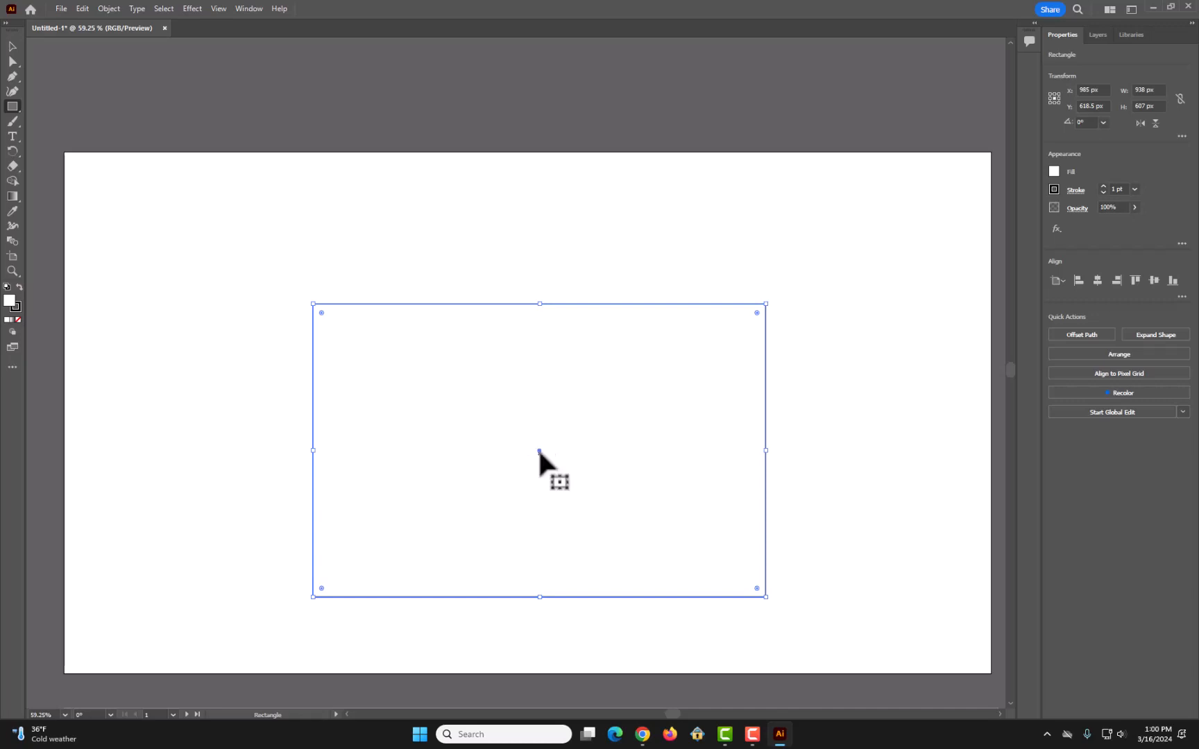
{"action": "left_click_drag", "start_coordinate": [539, 450], "coordinate": [536, 526]}
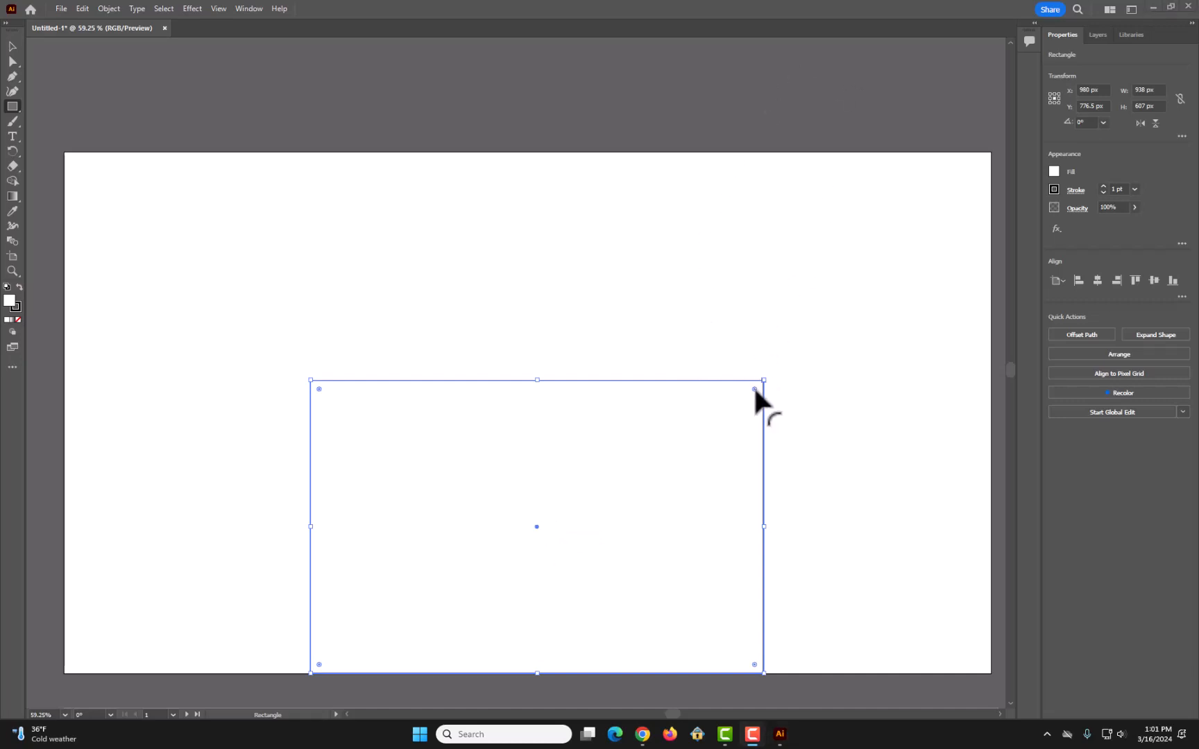
{"action": "left_click_drag", "start_coordinate": [754, 390], "coordinate": [830, 410]}
{"action": "left_click", "coordinate": [12, 46]}
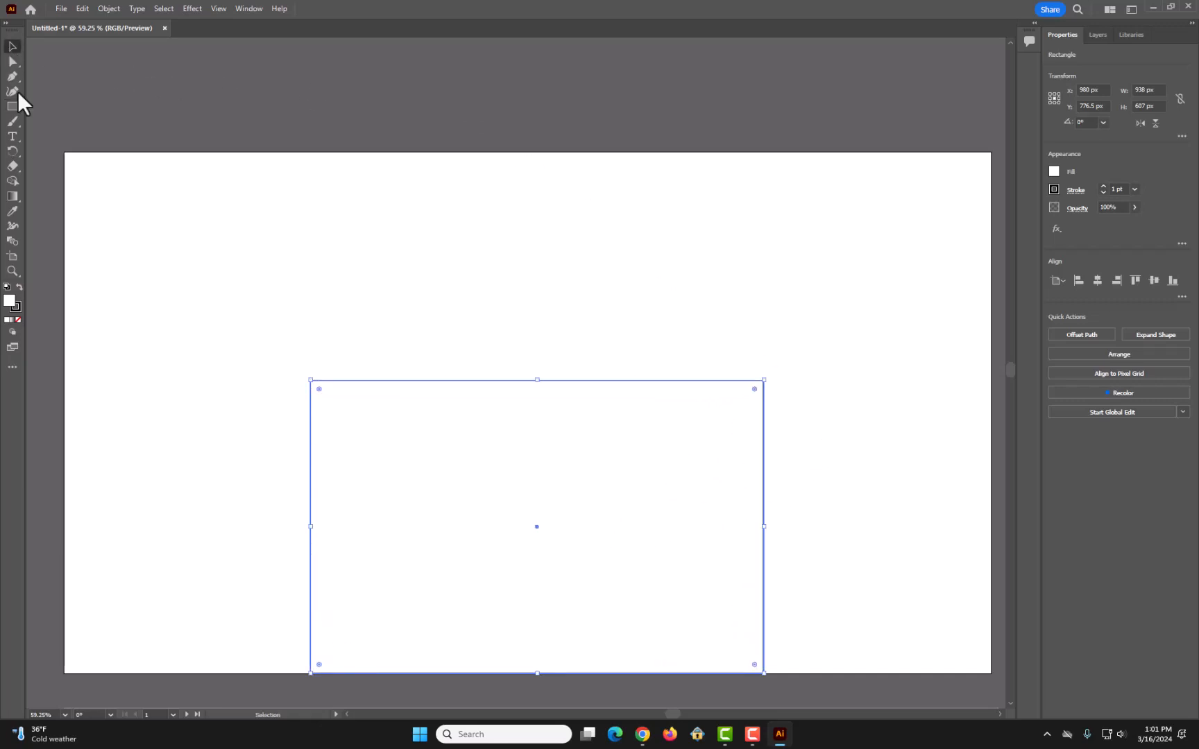
{"action": "left_click", "coordinate": [141, 345]}
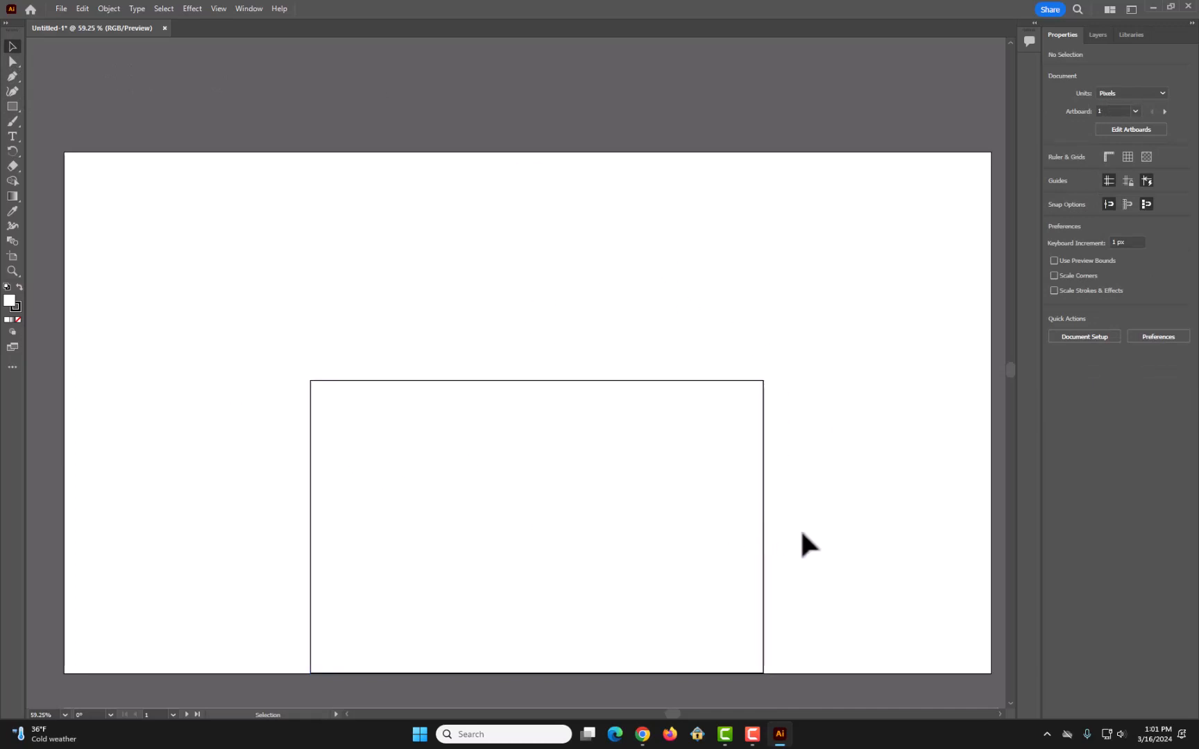
- Try a muted red fill on the rectangle and undo the colour change
{"action": "left_click", "coordinate": [596, 498]}
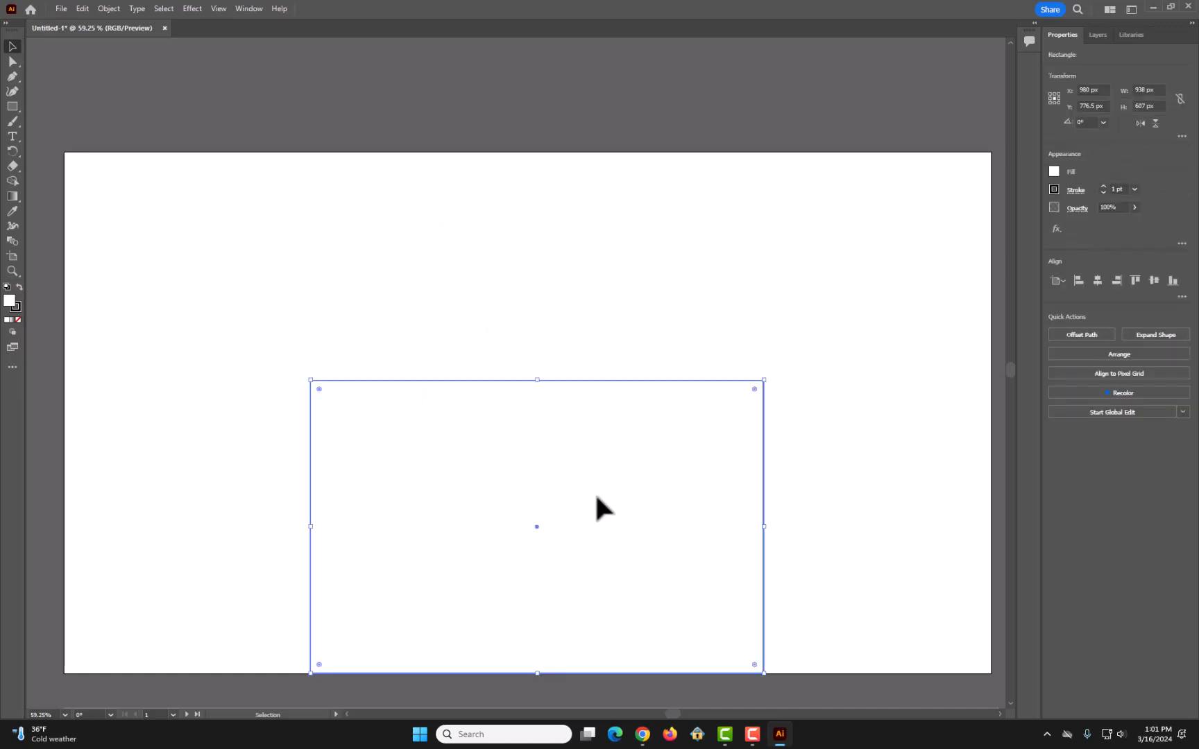
{"action": "double_click", "coordinate": [10, 300]}
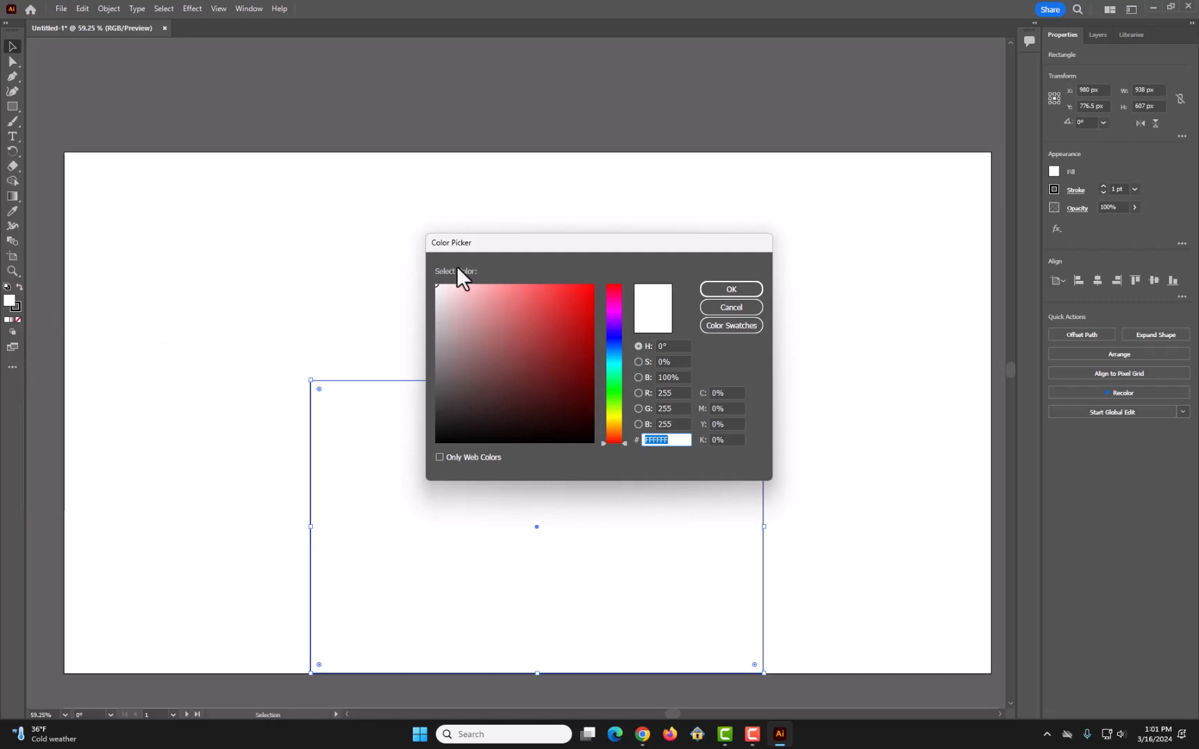
{"action": "mouse_move", "coordinate": [519, 338]}
{"action": "left_mouse_down"}
{"action": "mouse_move", "coordinate": [527, 308]}
{"action": "mouse_move", "coordinate": [508, 295]}
{"action": "mouse_move", "coordinate": [495, 321]}
{"action": "mouse_move", "coordinate": [506, 353]}
{"action": "left_mouse_up"}
{"action": "left_click", "coordinate": [730, 290]}
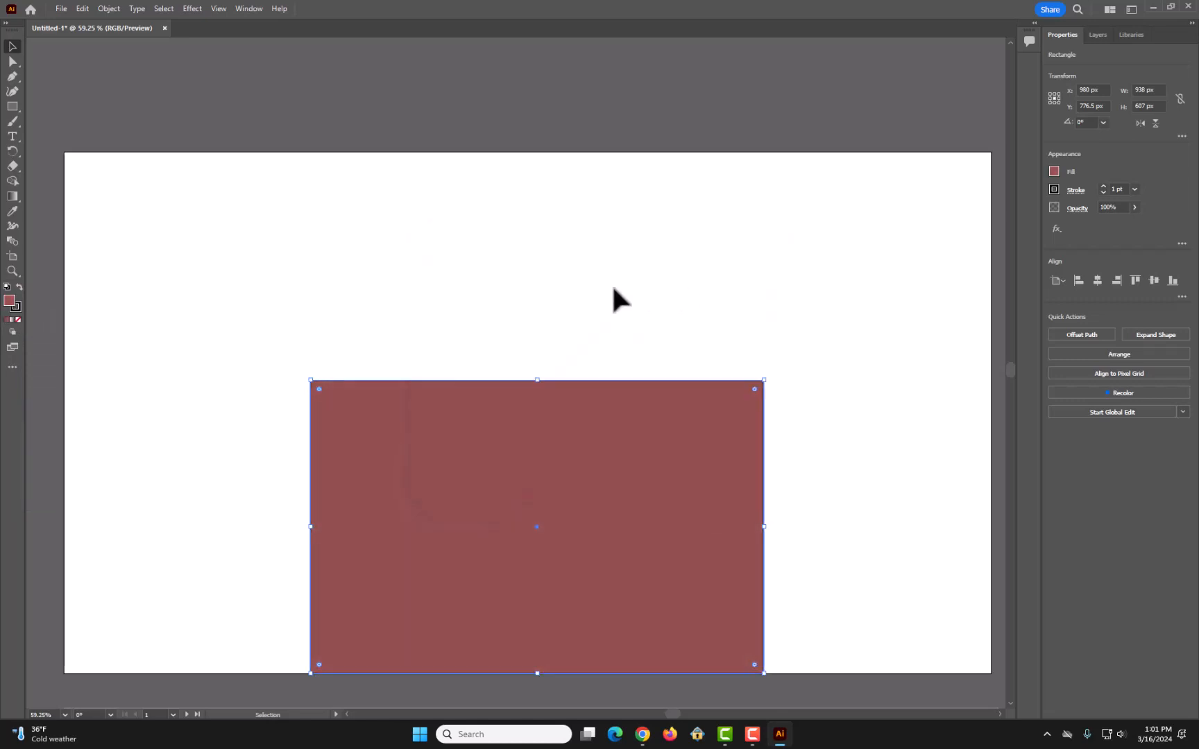
{"action": "key", "text": "ctrl+z"}
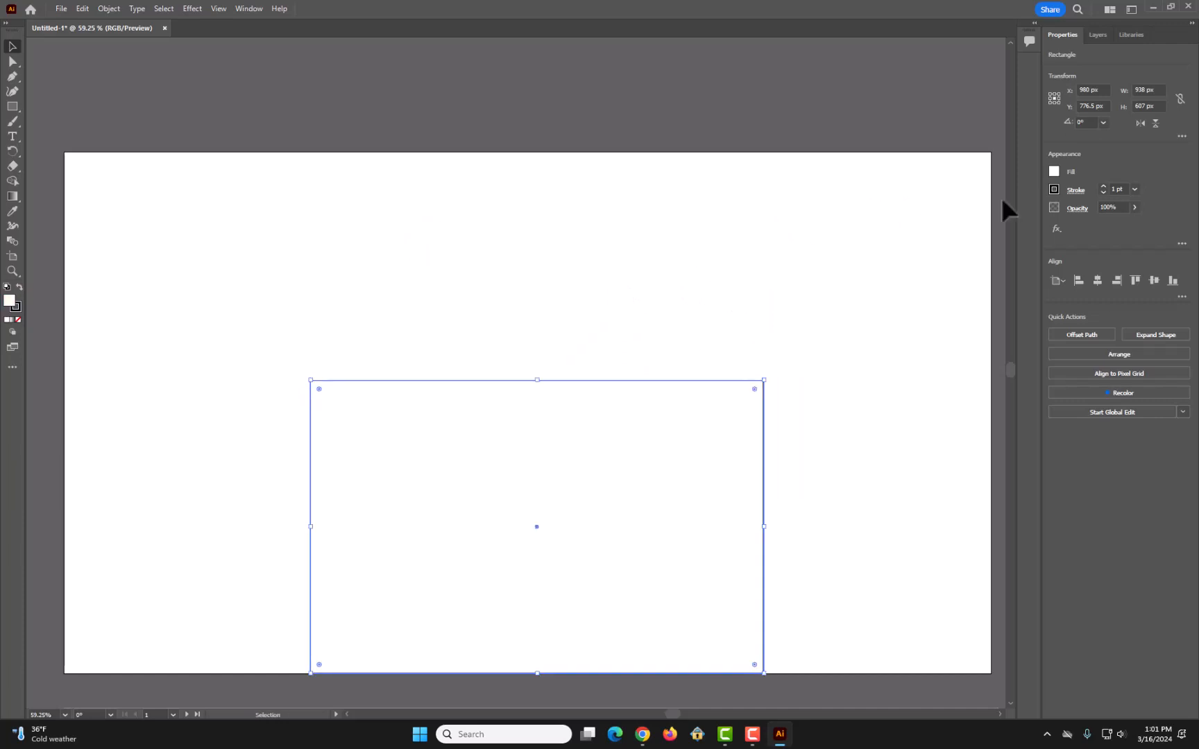
- Fill the rectangle with a dark brown, hex 3F1000, picked from the colour spectrum, and deselect it
{"action": "left_click", "coordinate": [1054, 173]}
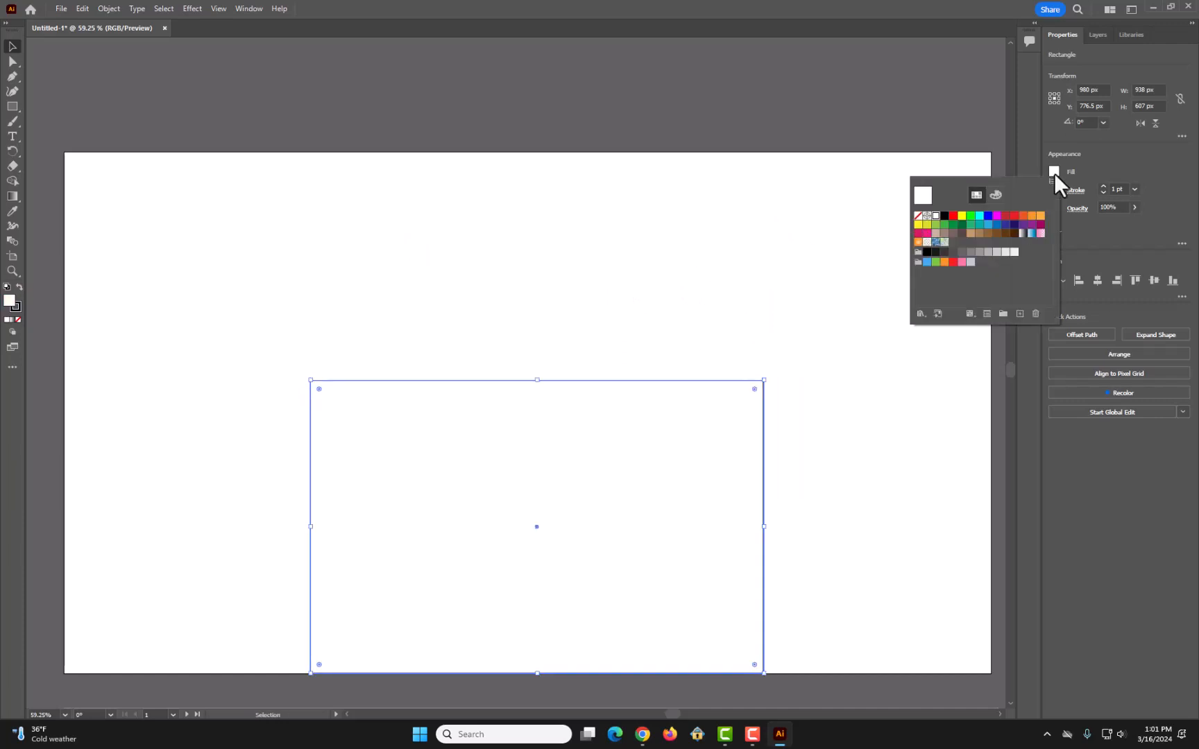
{"action": "left_click", "coordinate": [989, 197]}
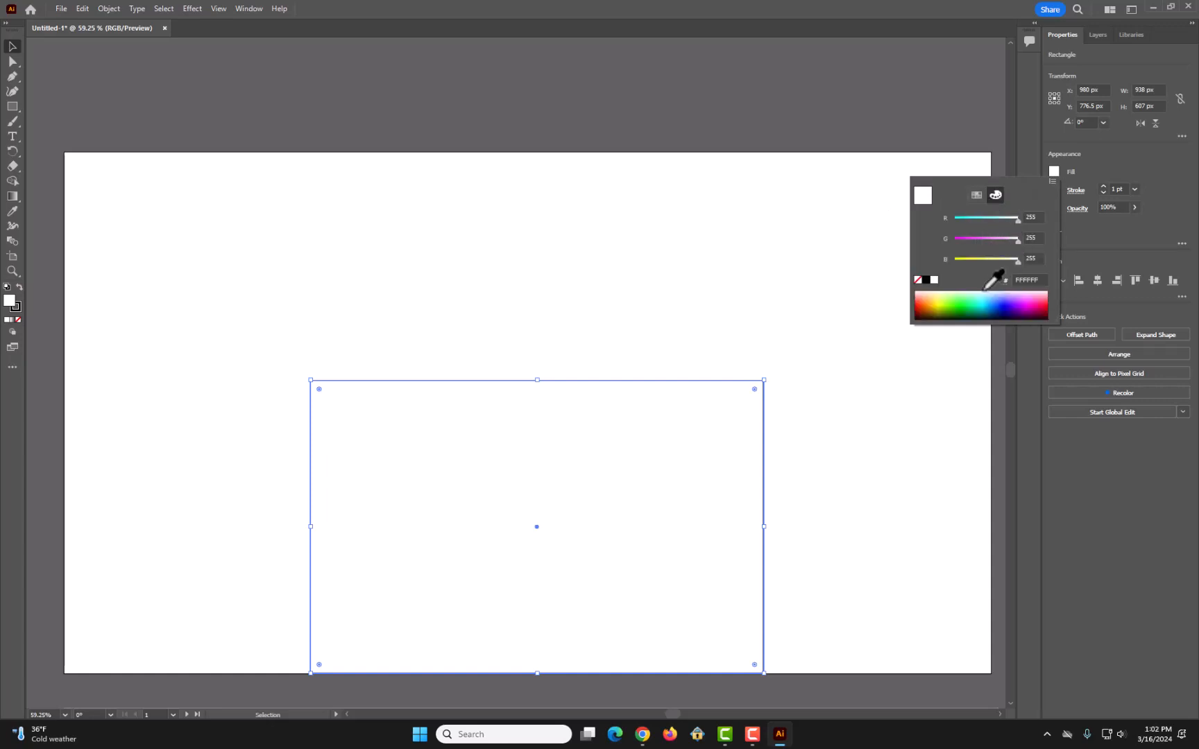
{"action": "left_click_drag", "start_coordinate": [986, 292], "coordinate": [923, 312]}
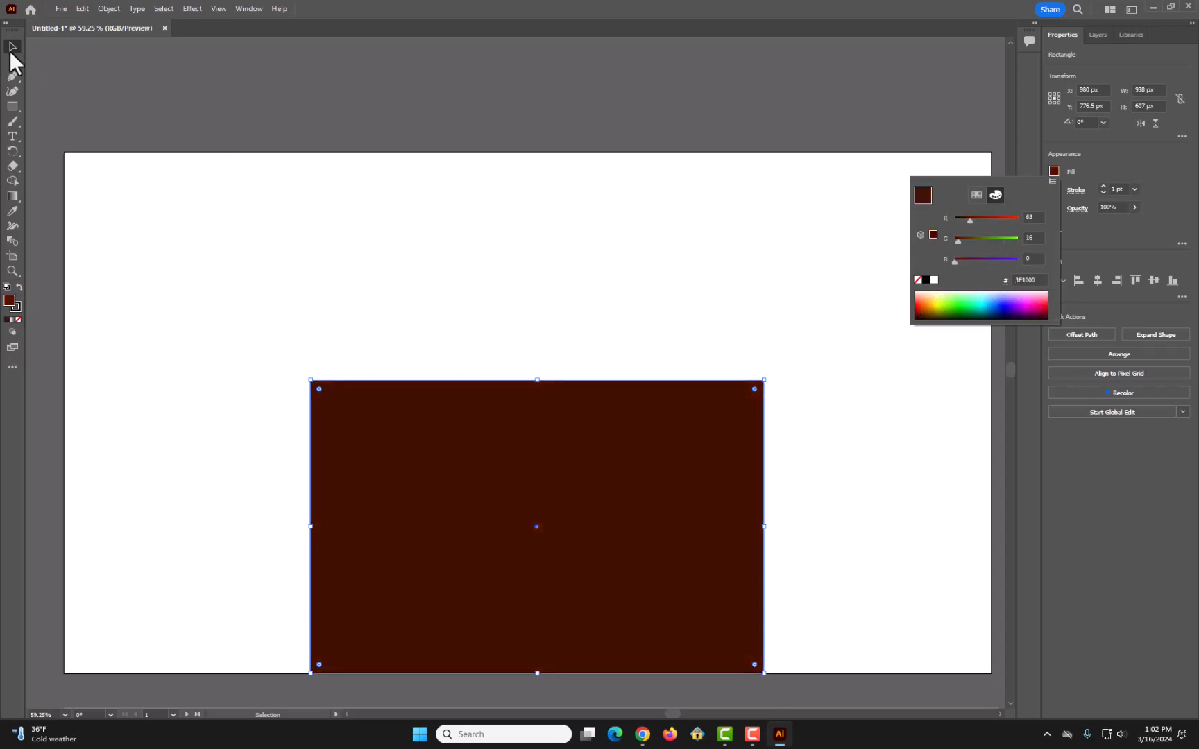
{"action": "left_click", "coordinate": [423, 215]}
{"action": "left_click", "coordinate": [423, 214]}
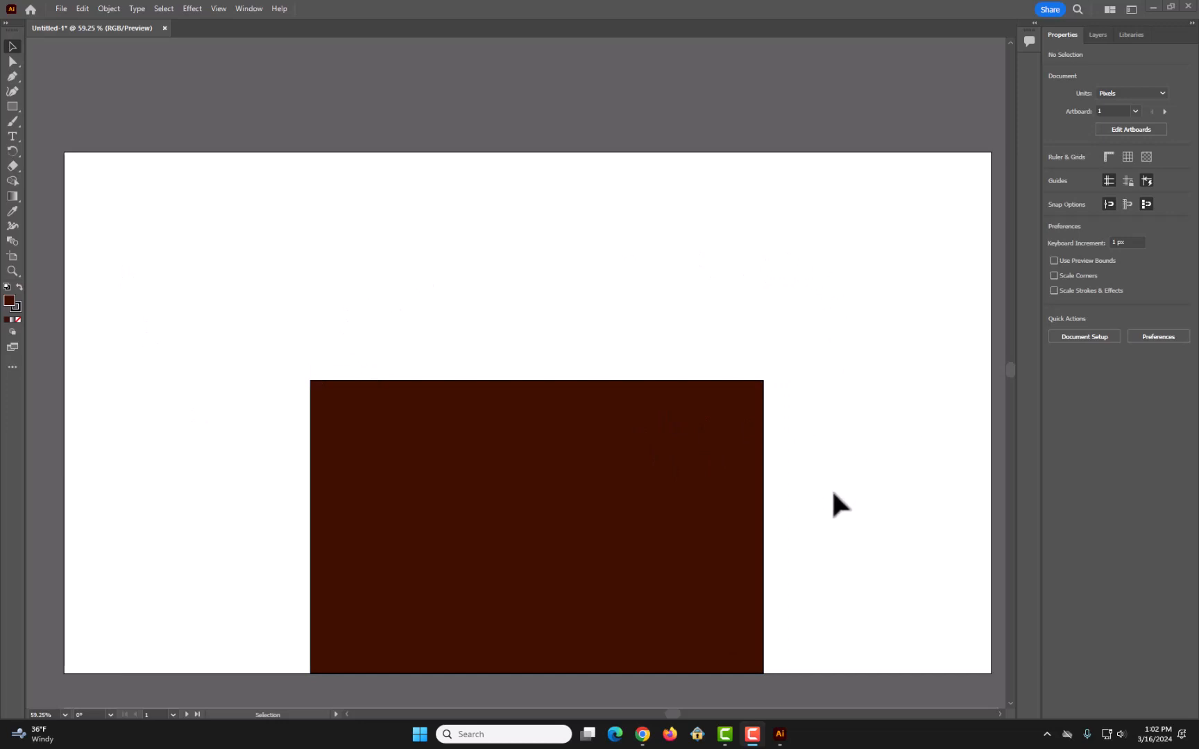
- Remove the stroke from the dark brown rectangle so it has no outline, and deselect it
{"action": "left_click", "coordinate": [374, 447]}
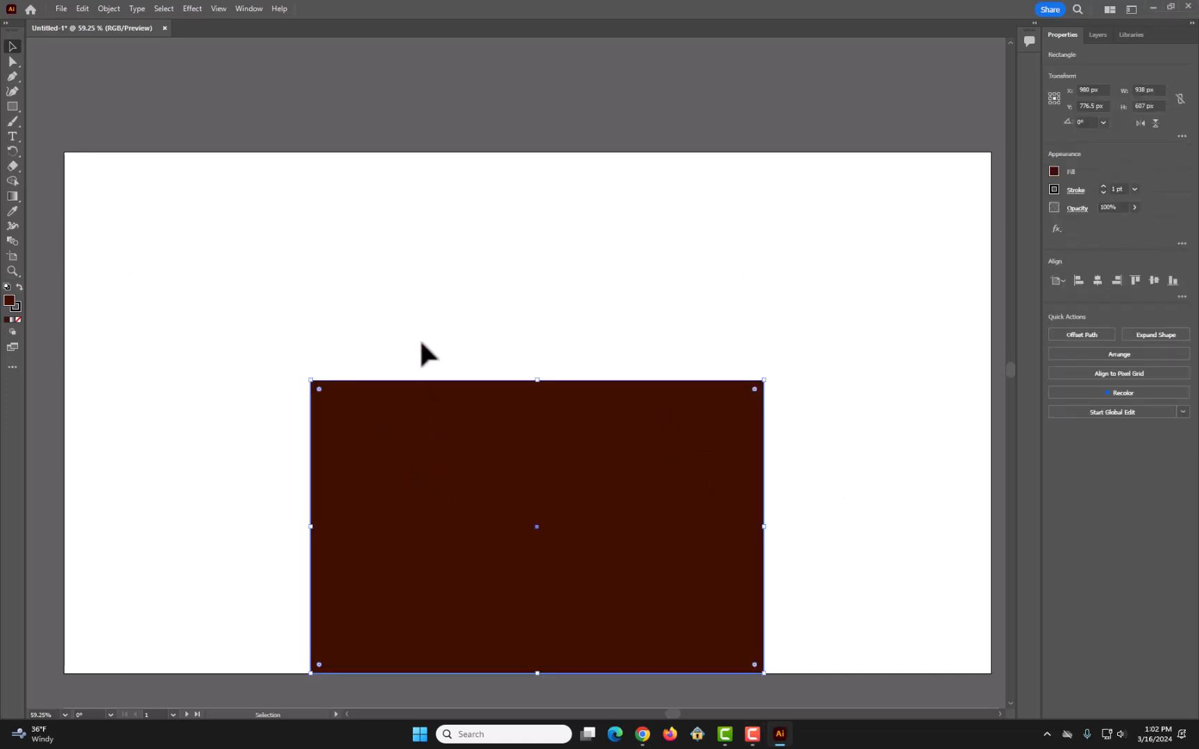
{"action": "double_click", "coordinate": [19, 310]}
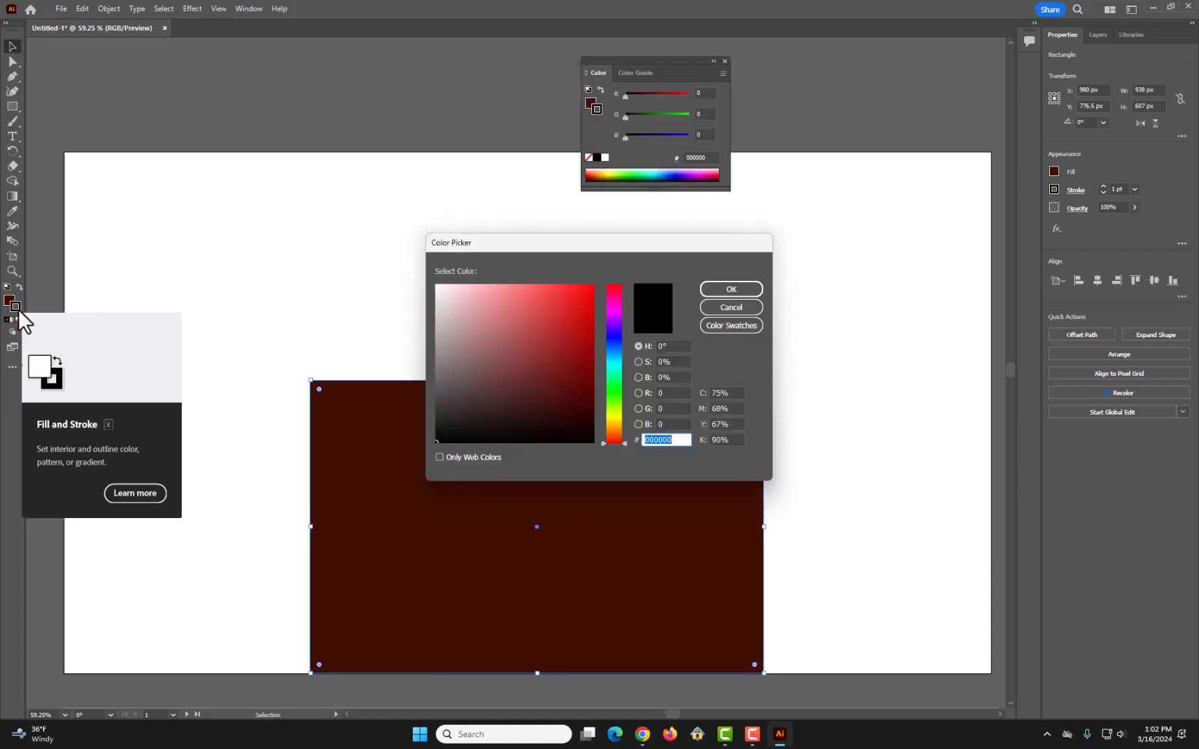
{"action": "left_click", "coordinate": [385, 266]}
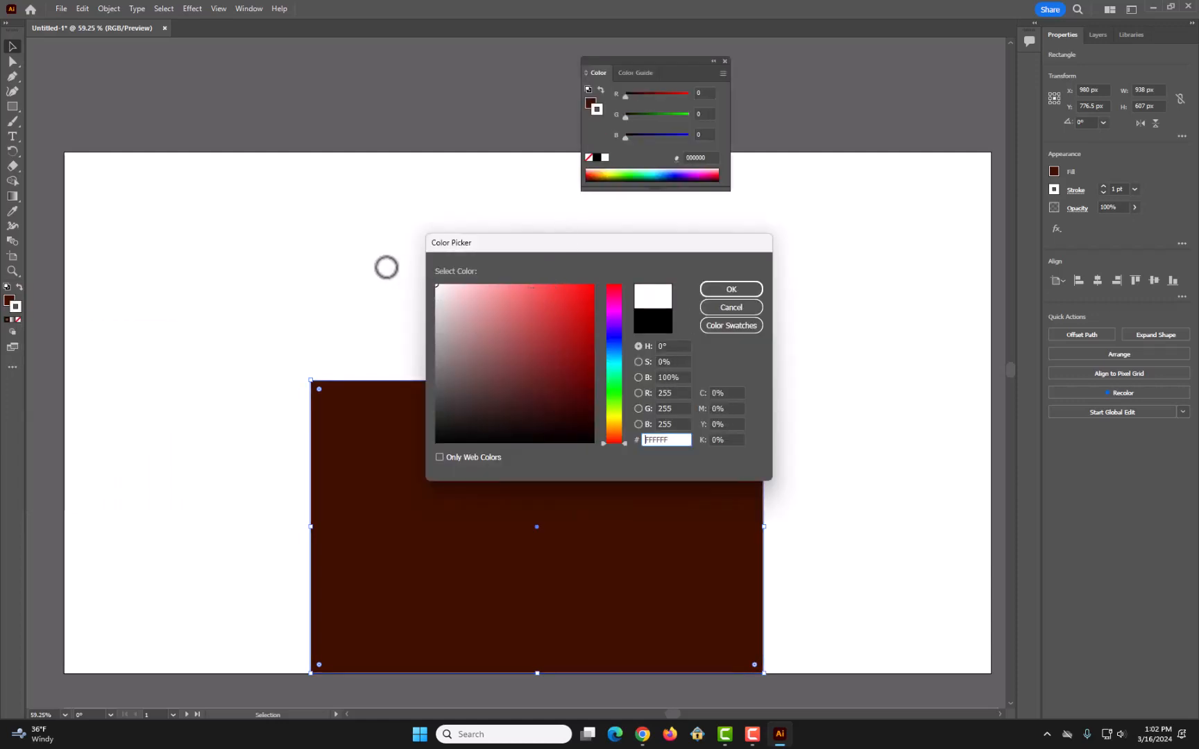
{"action": "left_click", "coordinate": [738, 307]}
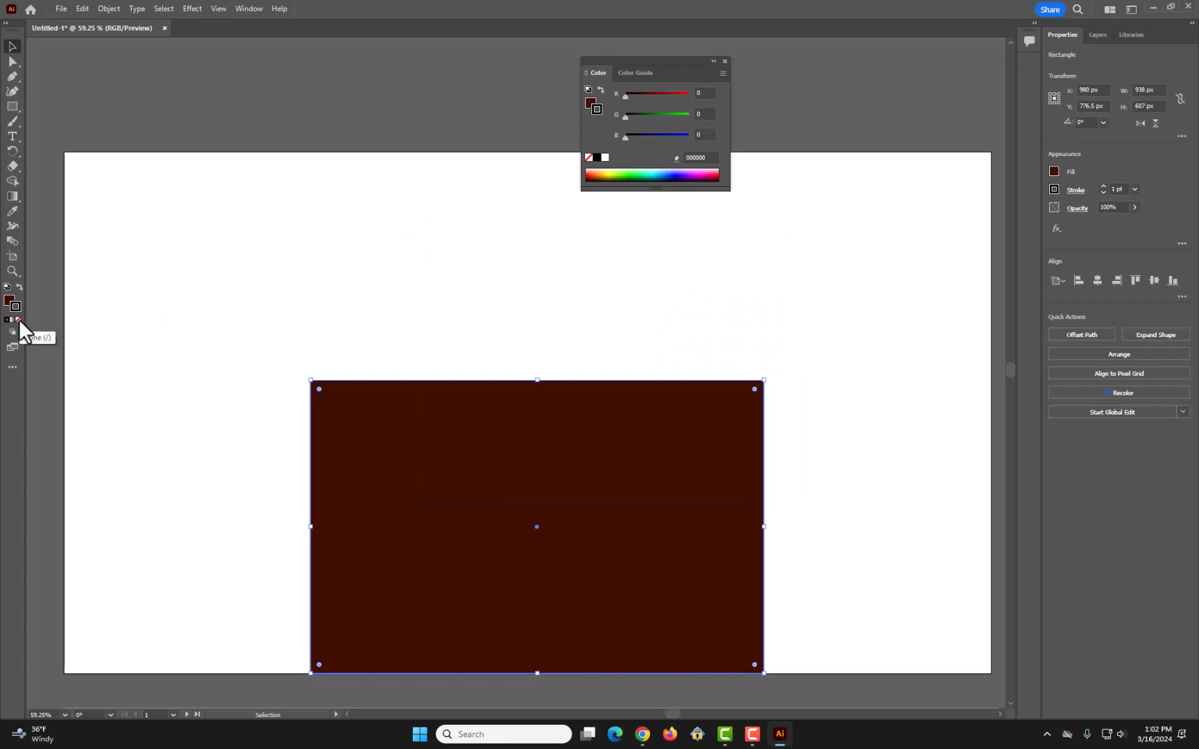
{"action": "left_click", "coordinate": [19, 320]}
{"action": "left_click", "coordinate": [392, 338]}
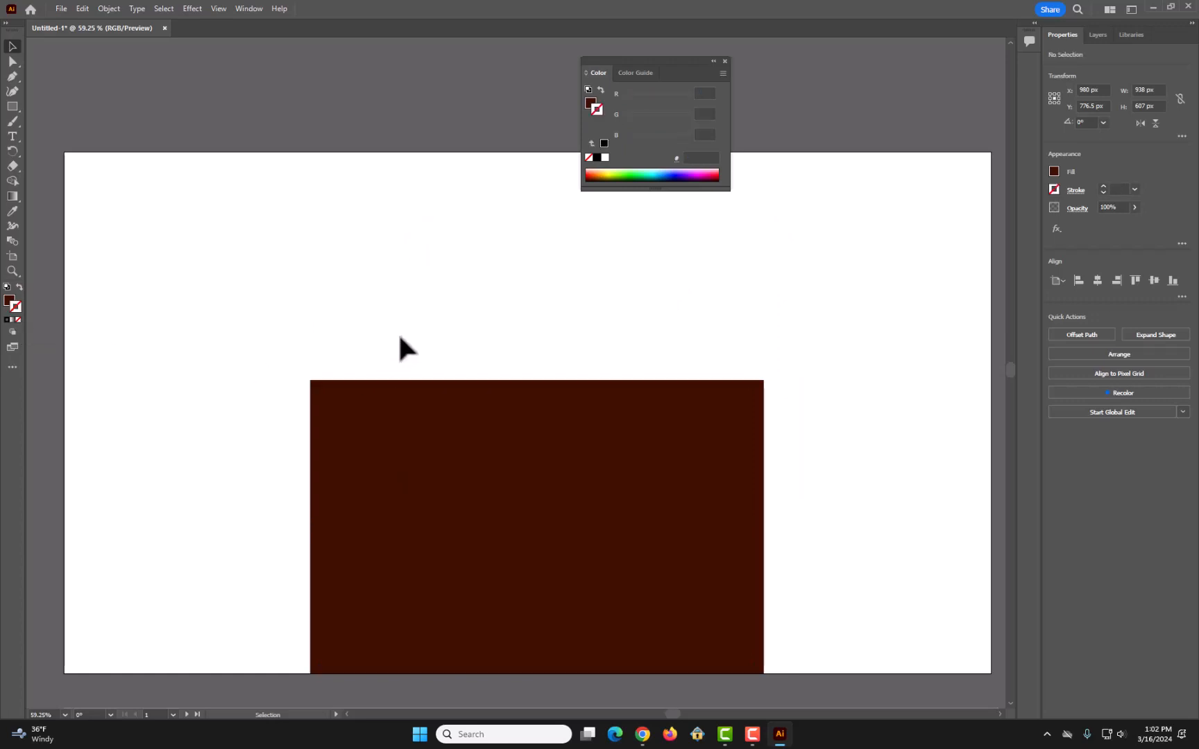
- Set both the stroke and the fill of the rectangle to white (FFFFFF)
{"action": "left_click", "coordinate": [526, 552]}
{"action": "left_click", "coordinate": [604, 158]}
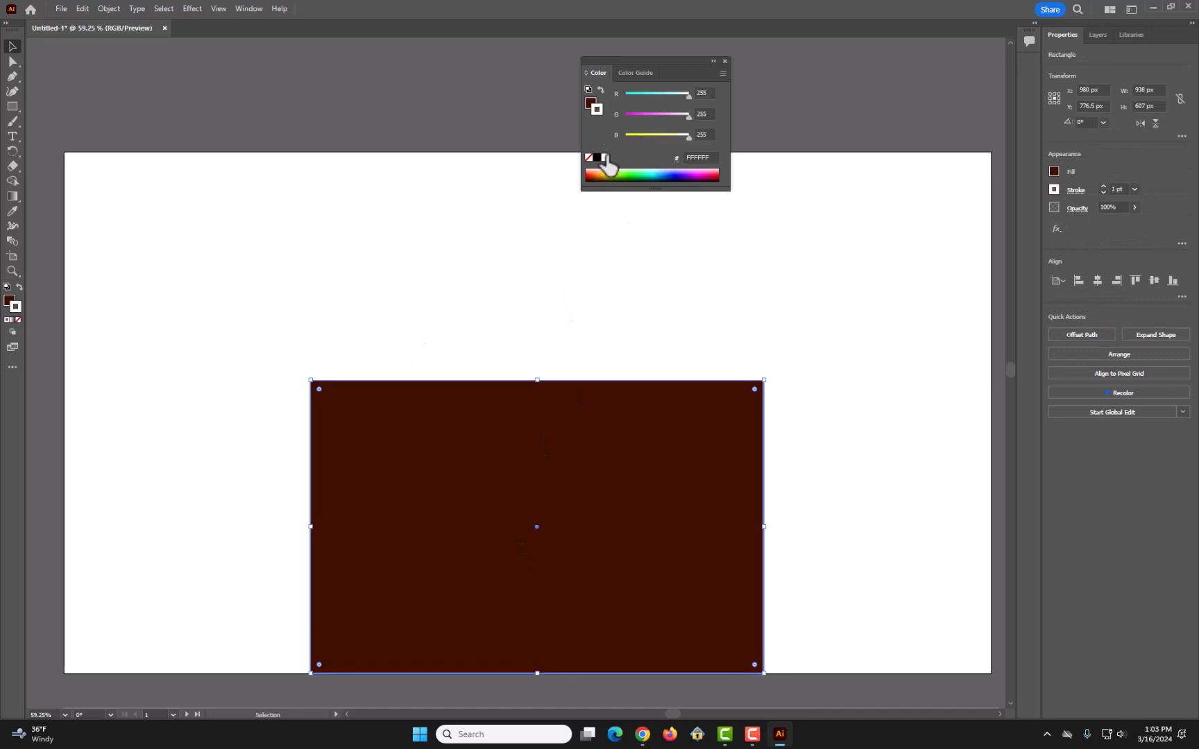
{"action": "left_click", "coordinate": [9, 300]}
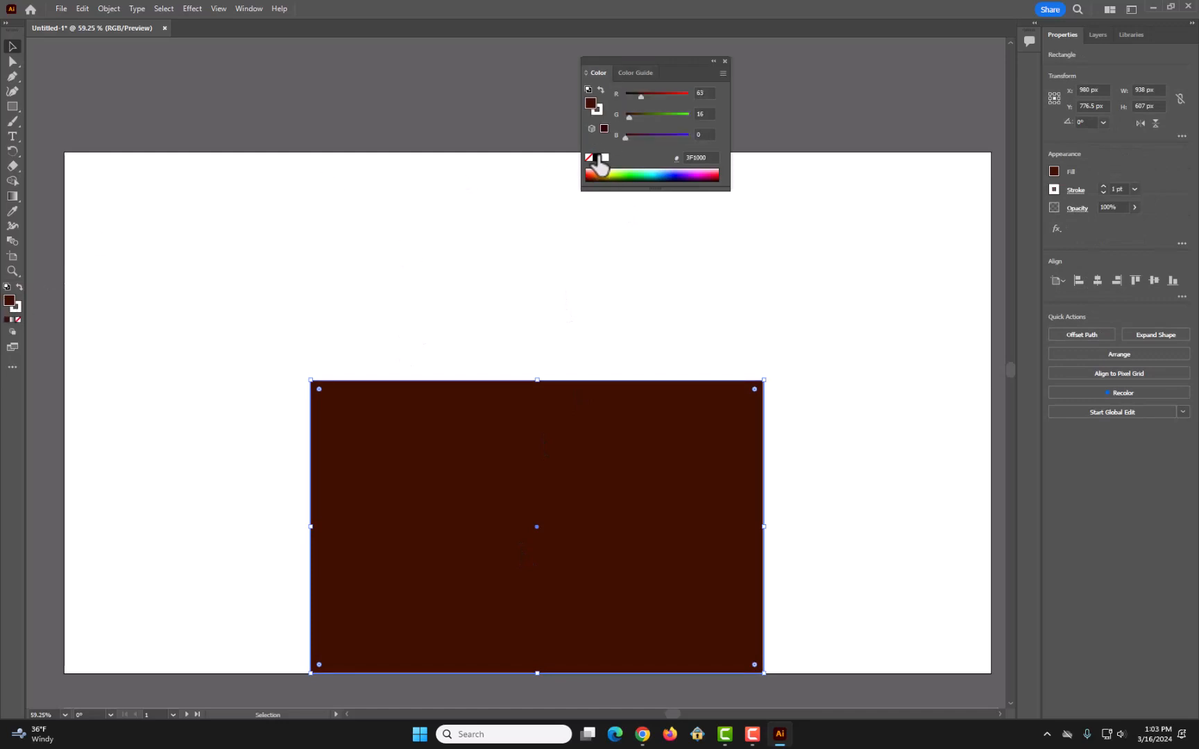
{"action": "left_click", "coordinate": [603, 159]}
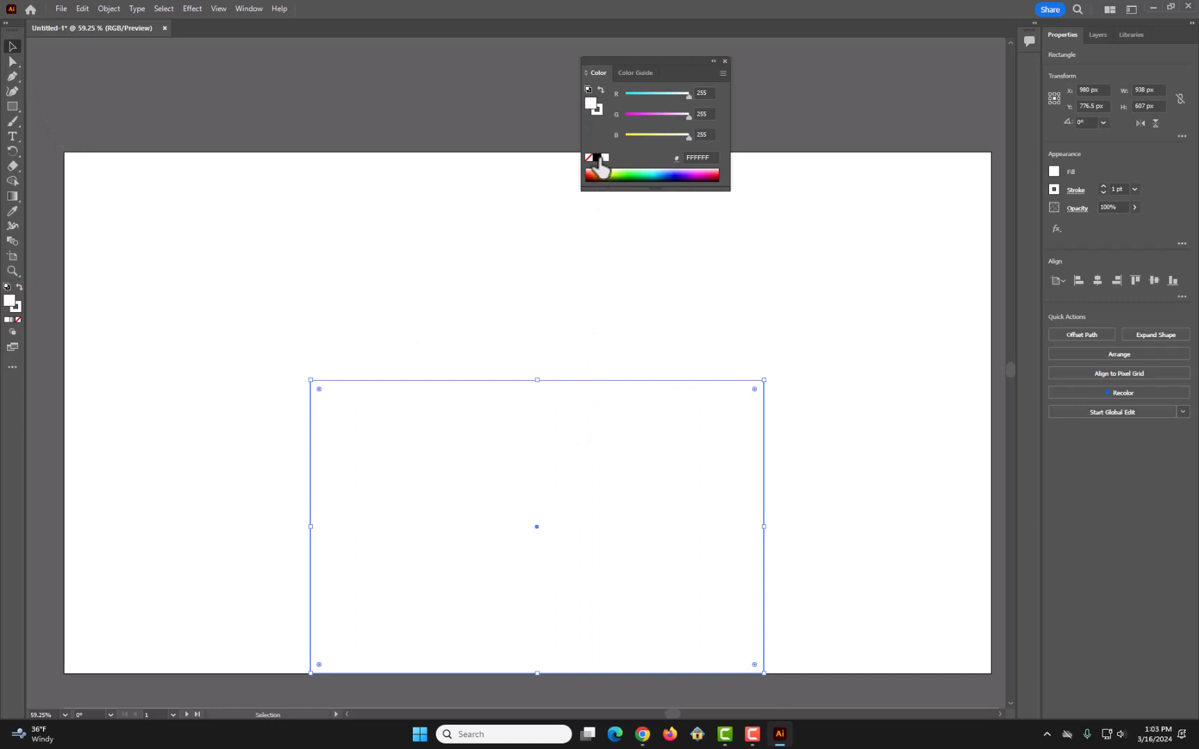
- Change the rectangle's stroke colour to black (000000) and deselect the shape
{"action": "double_click", "coordinate": [17, 310]}
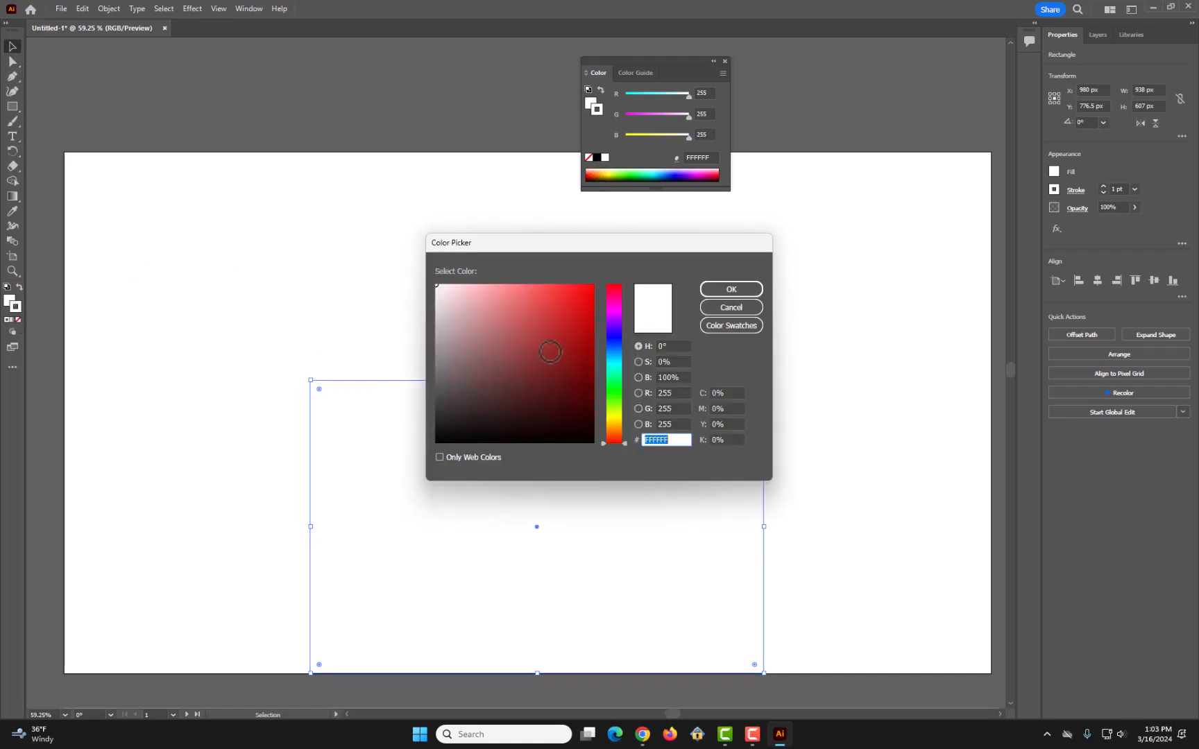
{"action": "left_click", "coordinate": [706, 290]}
{"action": "left_click", "coordinate": [388, 274]}
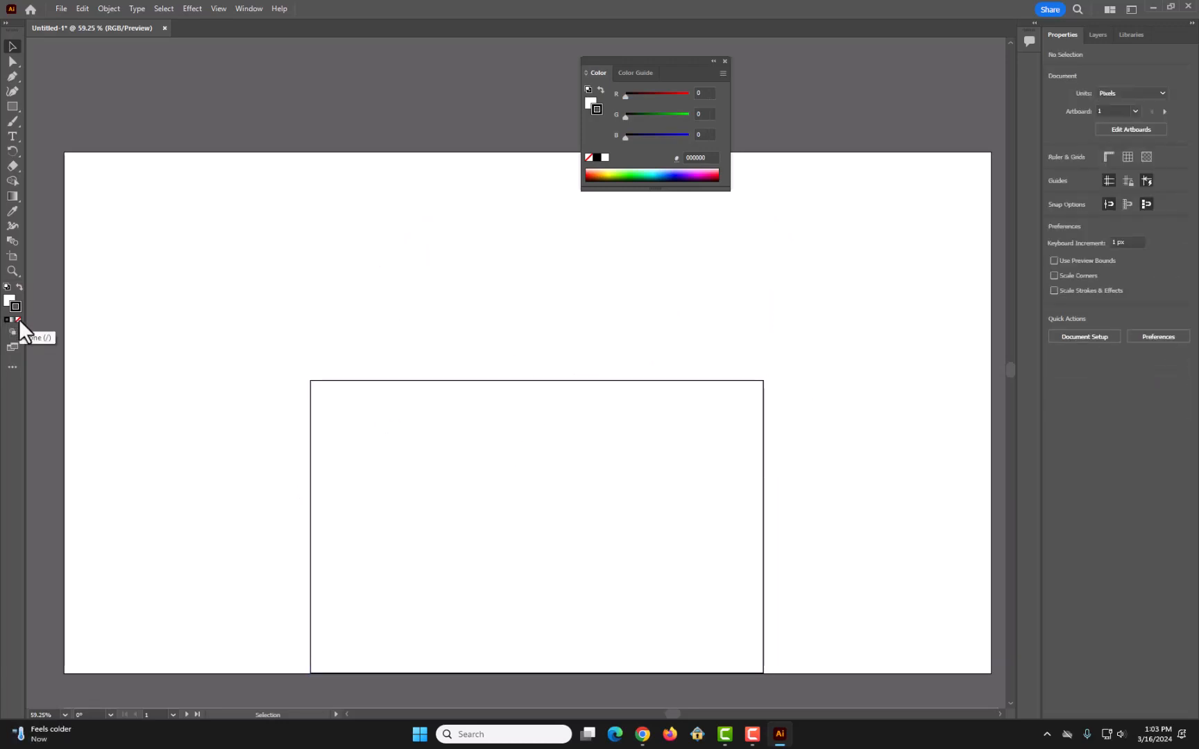
- Remove the black stroke from the white rectangle so it has no outline, and deselect it
{"action": "left_click", "coordinate": [19, 320]}
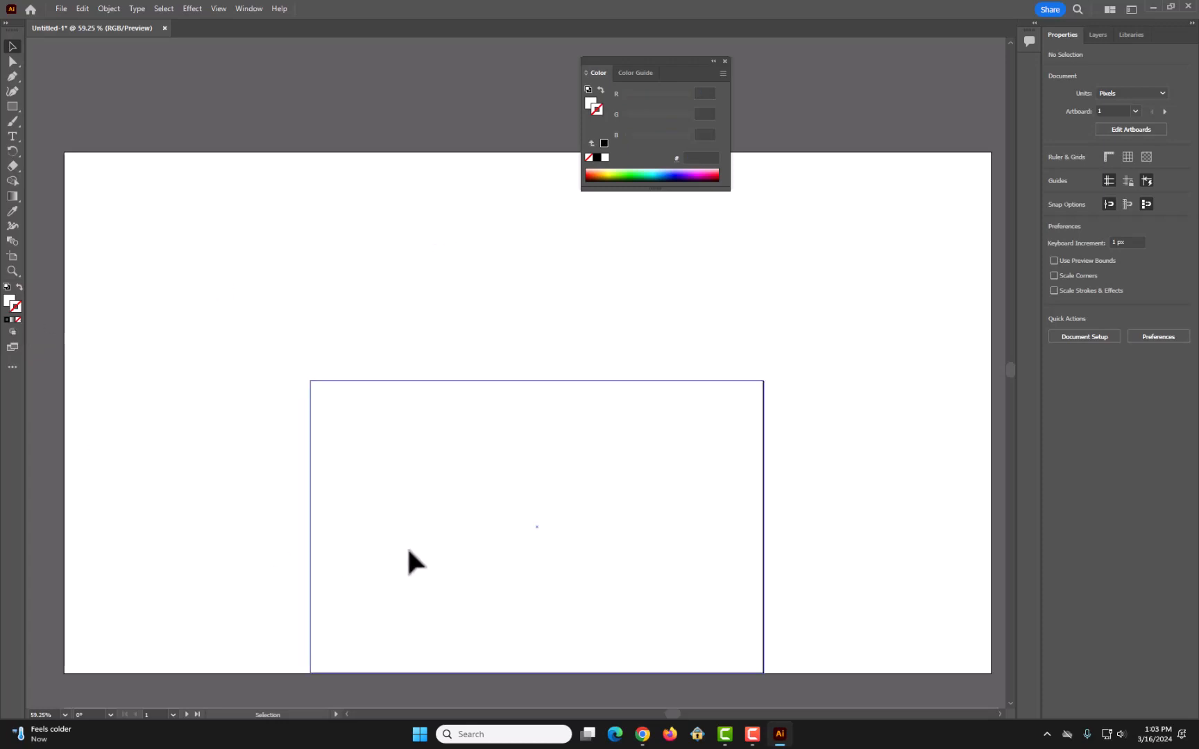
{"action": "left_click", "coordinate": [407, 548]}
{"action": "left_click", "coordinate": [18, 320]}
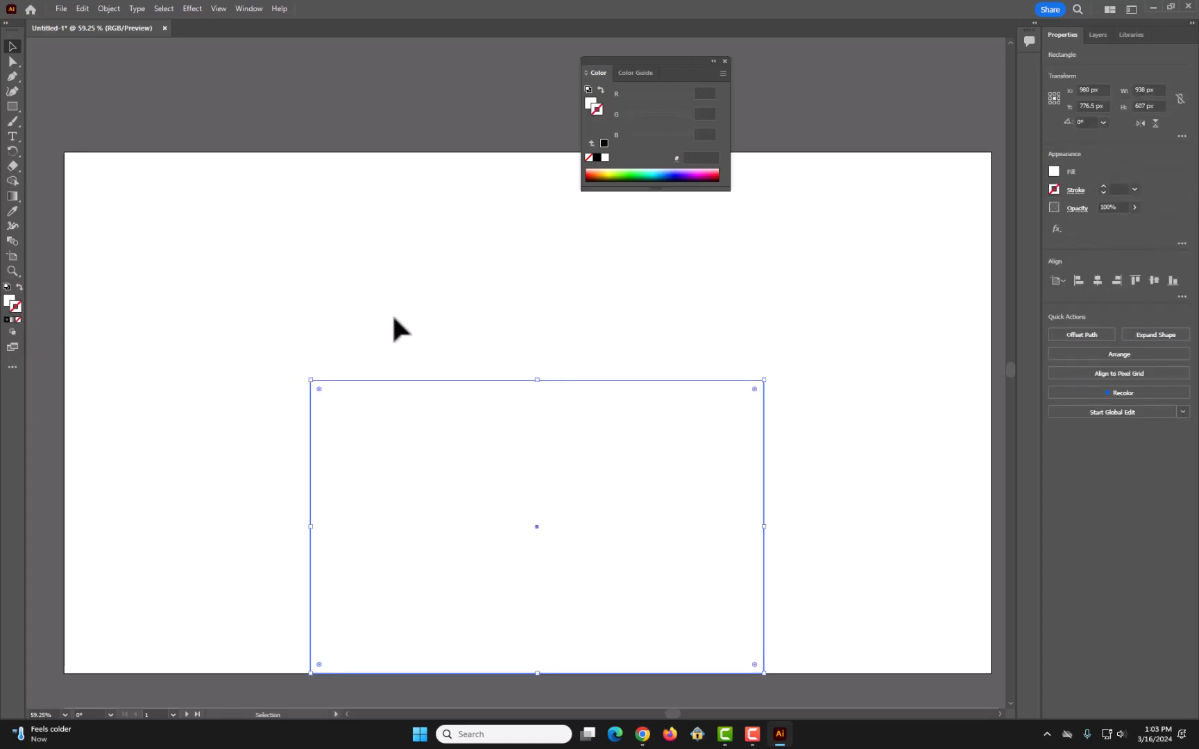
{"action": "left_click", "coordinate": [393, 312]}
- Fill the rectangle with a dark red, hex 450005, picked from the colour spectrum, and close the Color panel
{"action": "left_click", "coordinate": [446, 493]}
{"action": "left_click", "coordinate": [10, 301]}
{"action": "left_click_drag", "start_coordinate": [601, 176], "coordinate": [719, 181]}
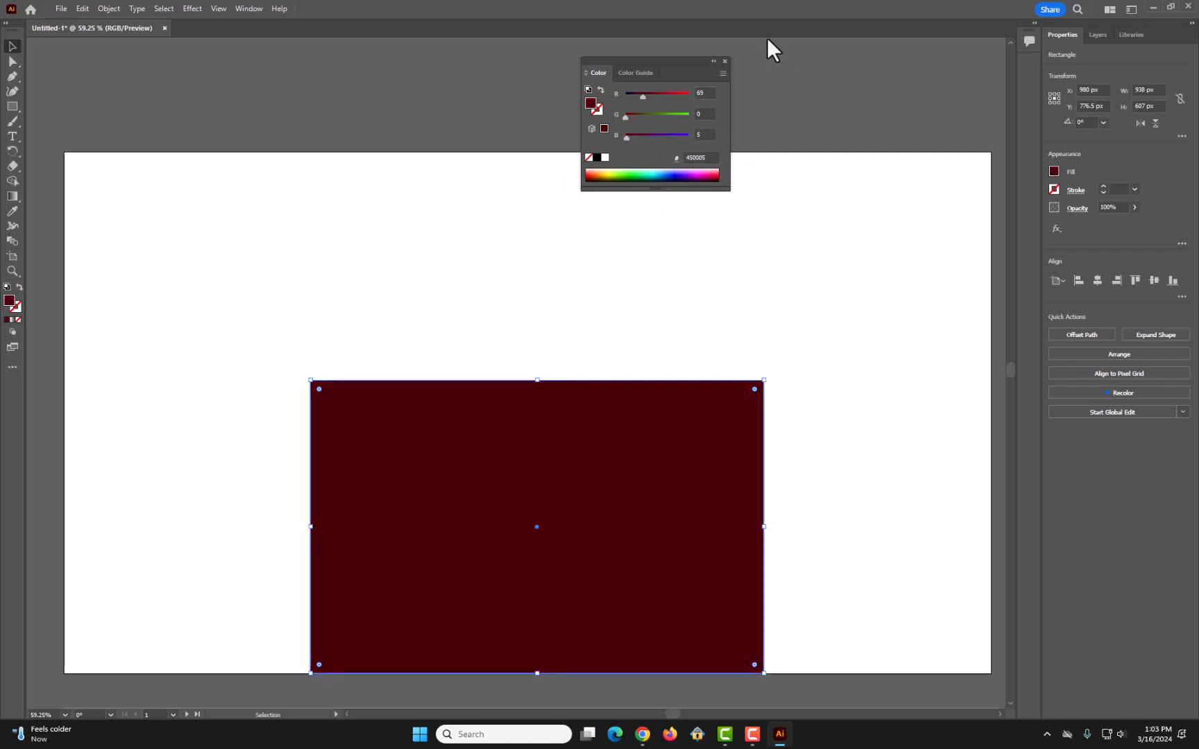
{"action": "left_click", "coordinate": [724, 61]}
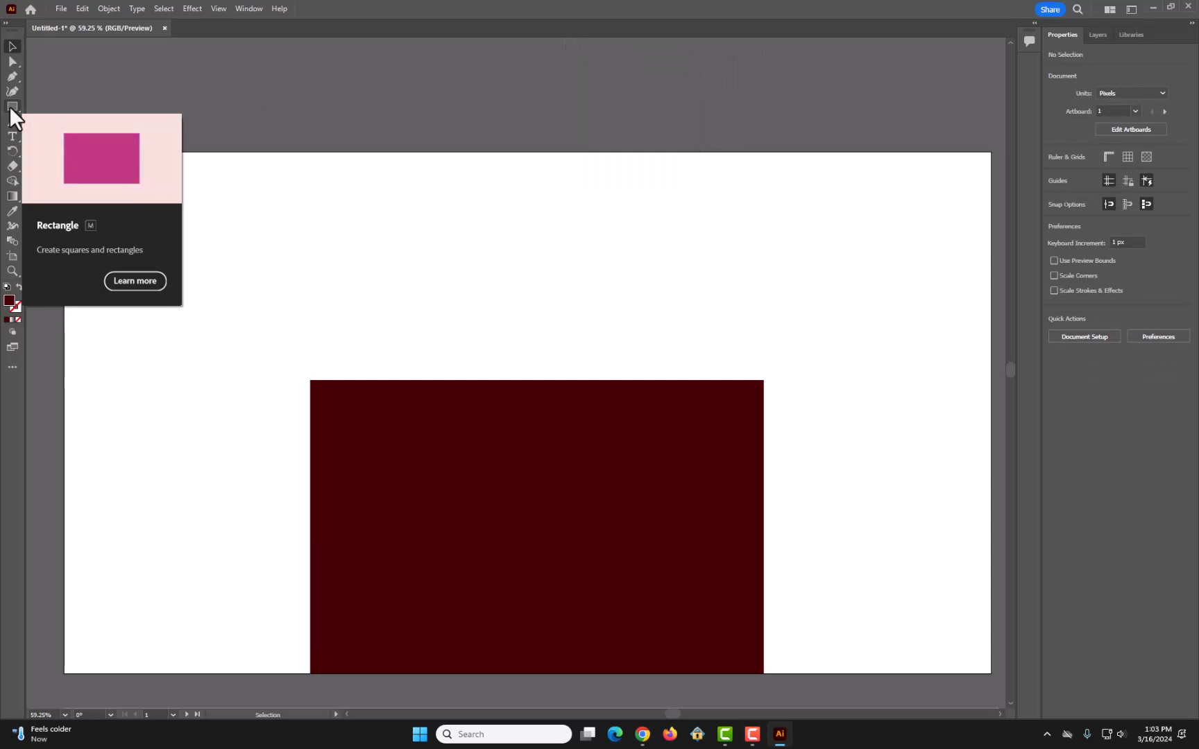
- Create a 3-sided polygon with a 50 px radius and stretch it into a roof spanning the rectangle's top edge
{"action": "left_click", "coordinate": [10, 107]}
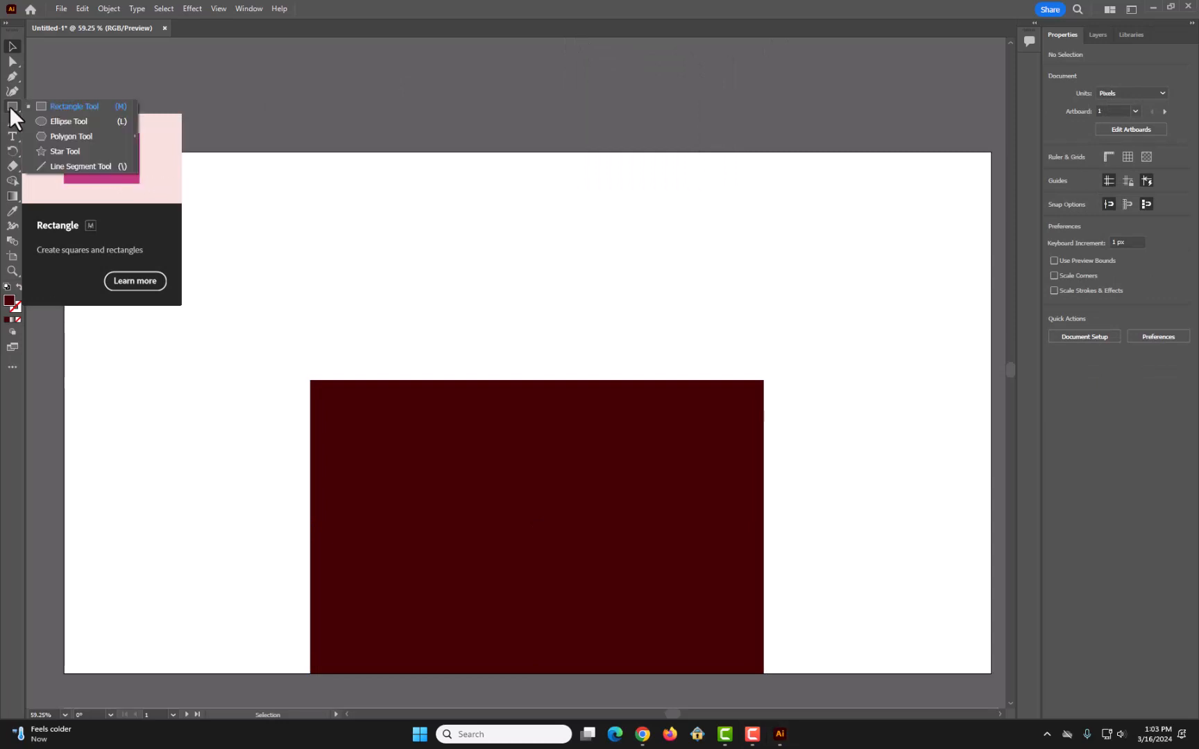
{"action": "left_click", "coordinate": [84, 137]}
{"action": "left_click", "coordinate": [373, 290]}
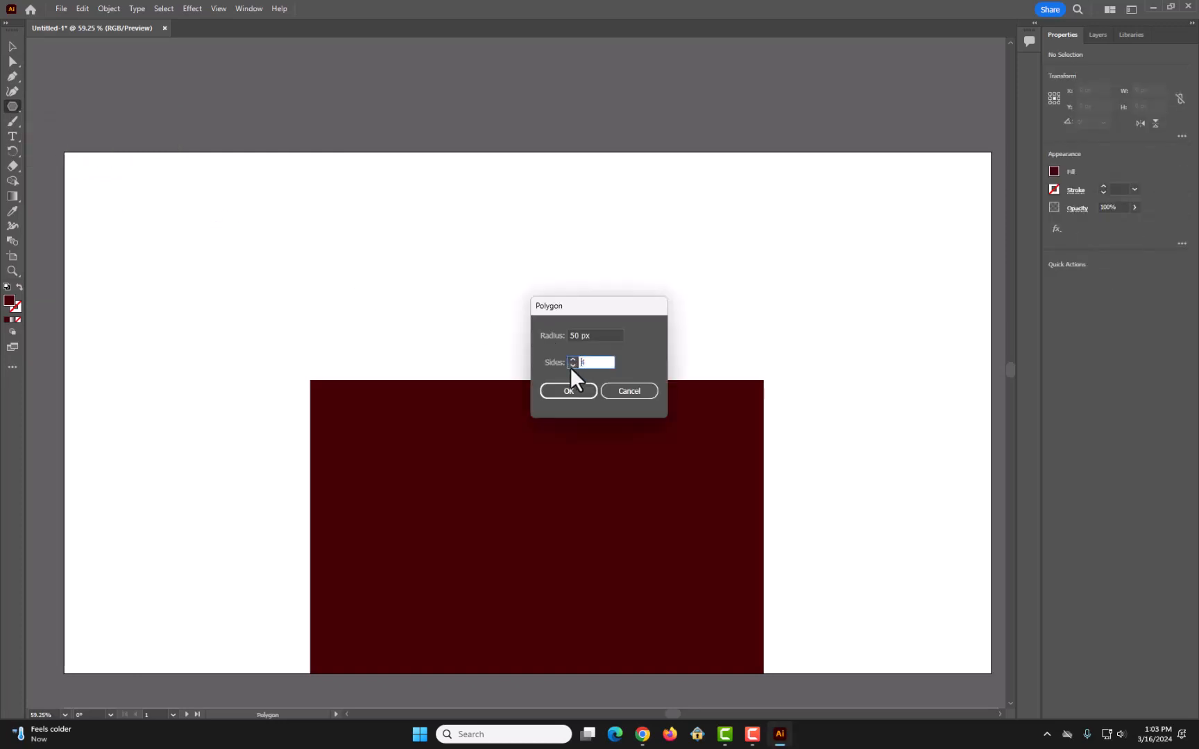
{"action": "left_click", "coordinate": [568, 391]}
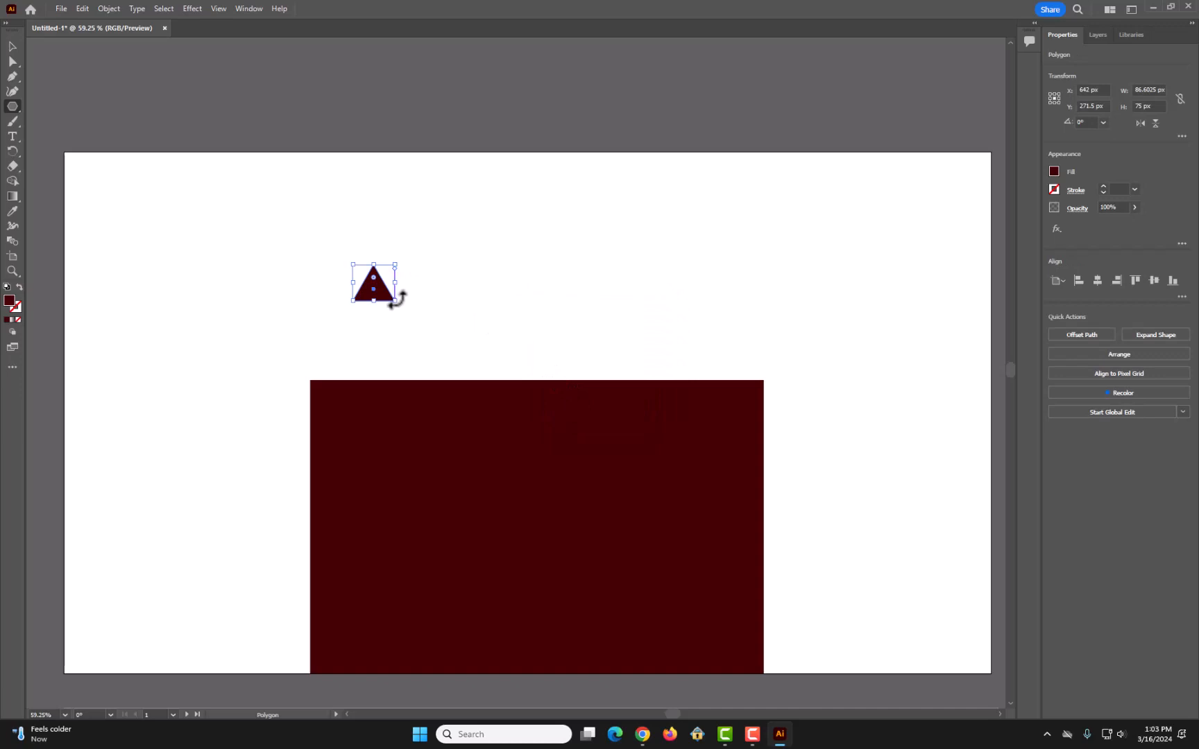
{"action": "left_click_drag", "start_coordinate": [395, 301], "coordinate": [773, 382]}
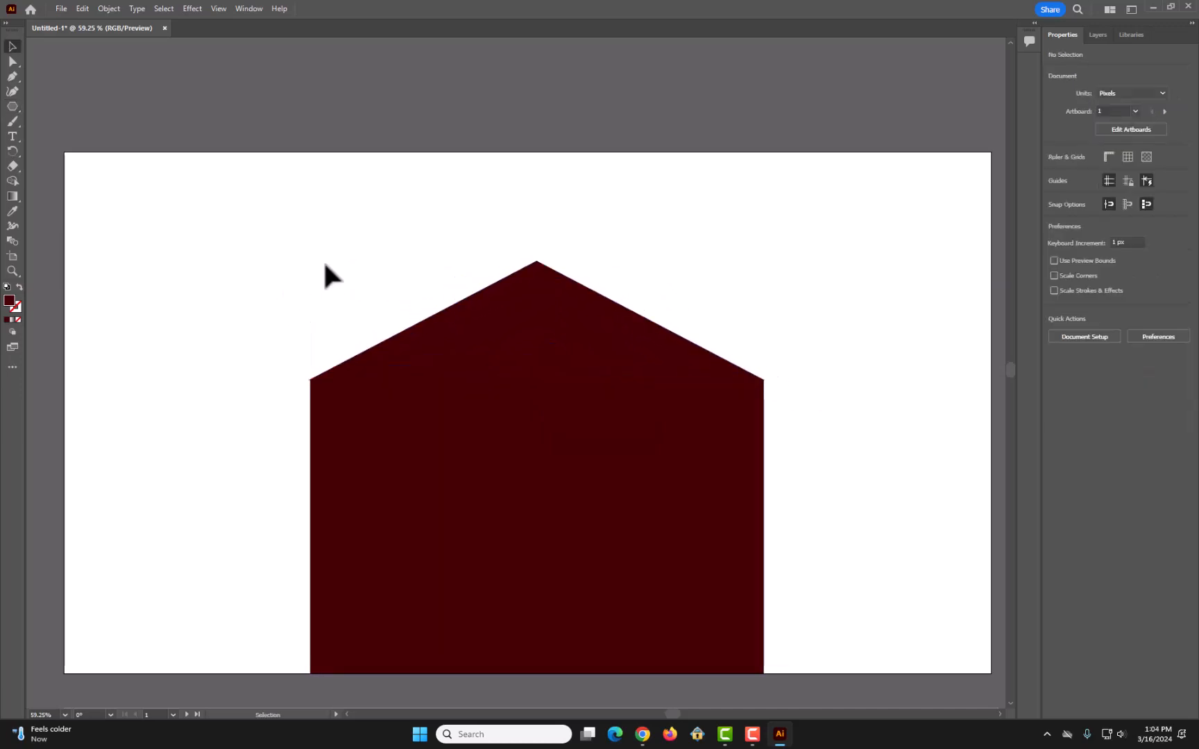
- Marquee-select the roof and rectangle together, move them, undo the move, and deselect both shapes
{"action": "left_click_drag", "start_coordinate": [324, 265], "coordinate": [618, 565]}
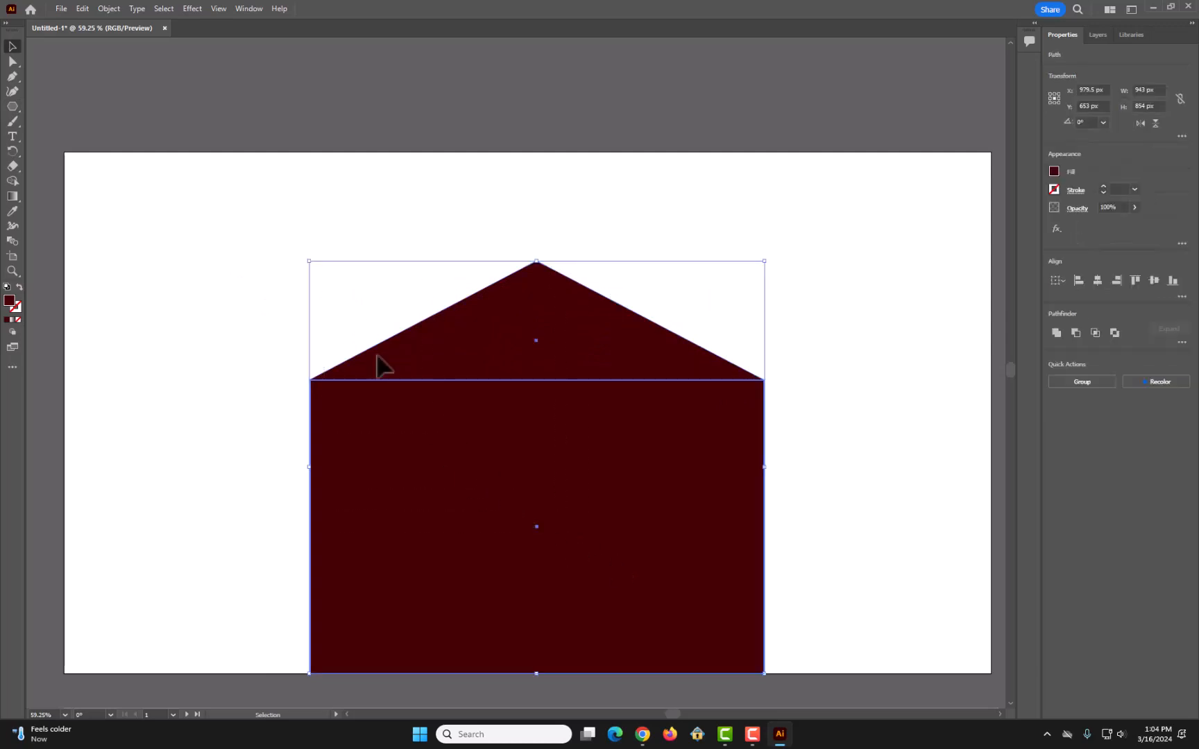
{"action": "left_click", "coordinate": [262, 295]}
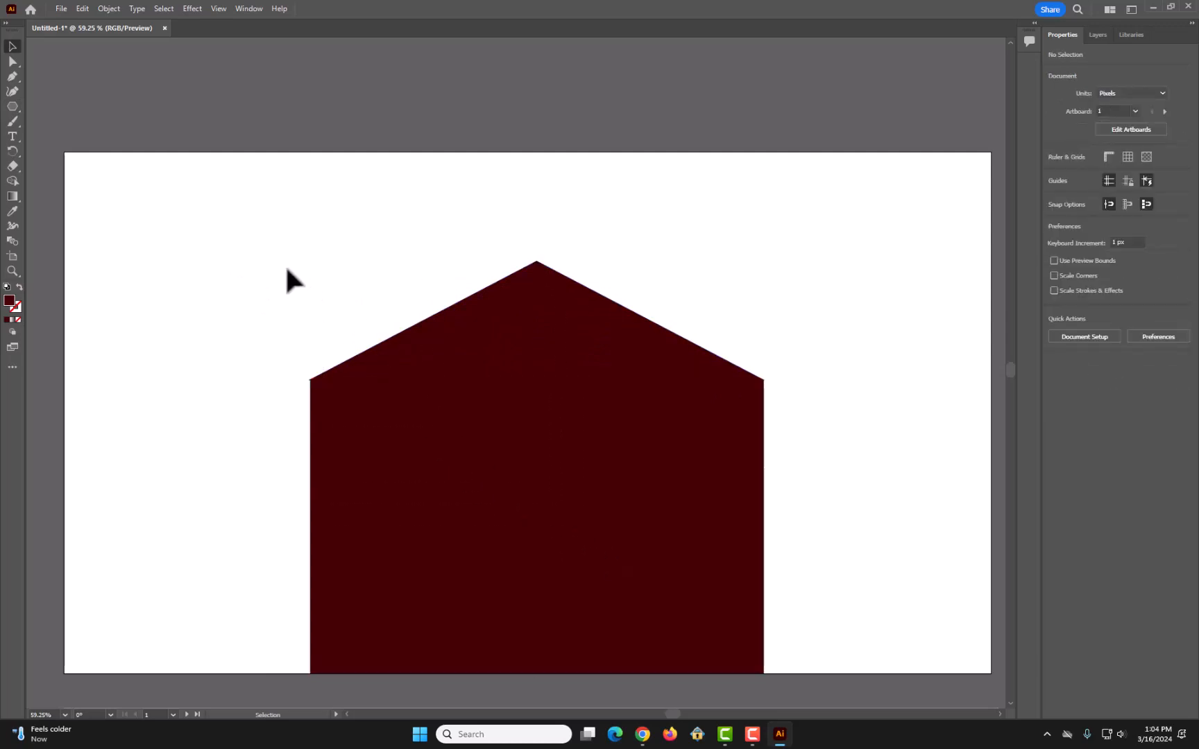
{"action": "left_click_drag", "start_coordinate": [287, 270], "coordinate": [626, 578]}
{"action": "left_click_drag", "start_coordinate": [561, 467], "coordinate": [527, 444]}
{"action": "key", "text": "ctrl+z"}
{"action": "left_click", "coordinate": [238, 493]}
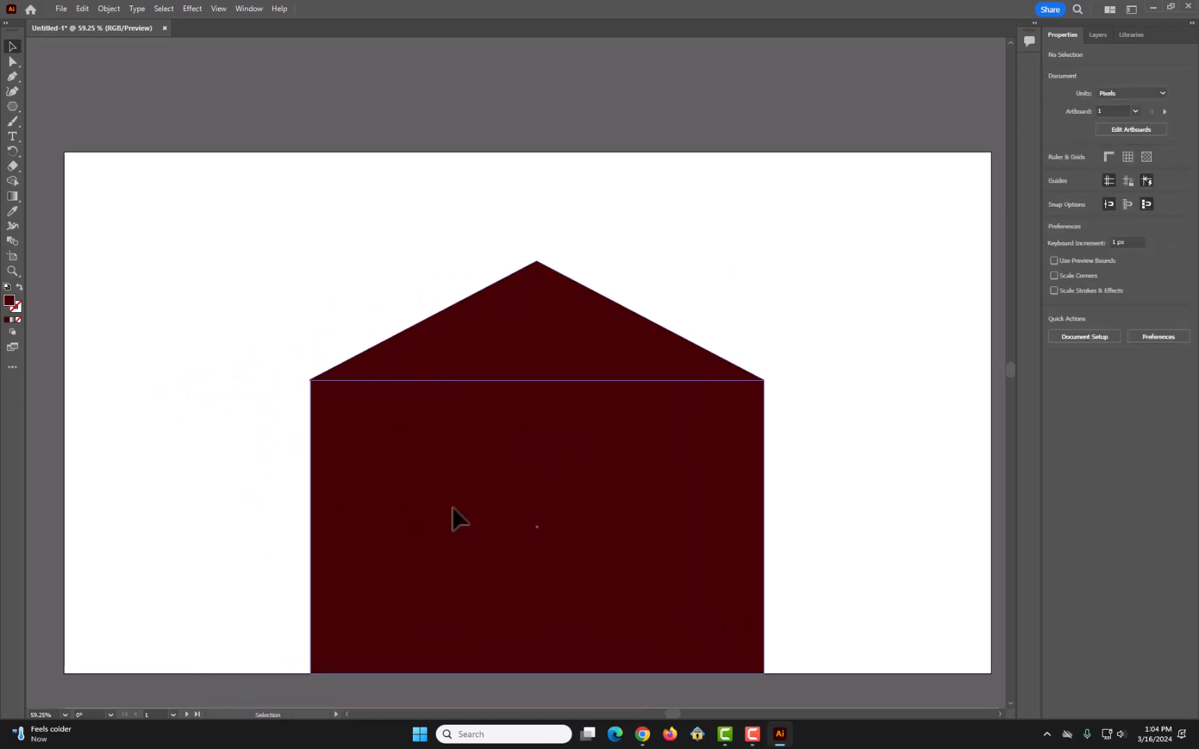
- Move only the rectangle slightly downward away from the roof, undo the move, and deselect it
{"action": "left_click_drag", "start_coordinate": [452, 516], "coordinate": [468, 552]}
{"action": "key", "text": "ctrl+z"}
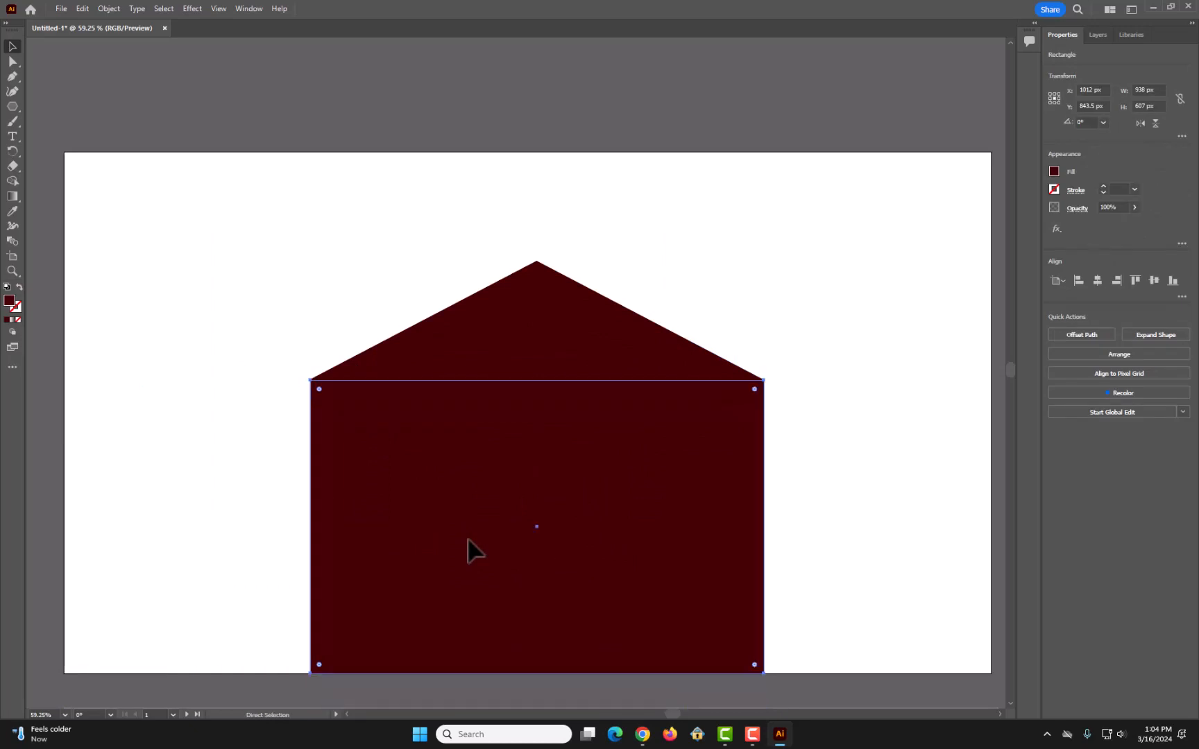
{"action": "left_click", "coordinate": [289, 217]}
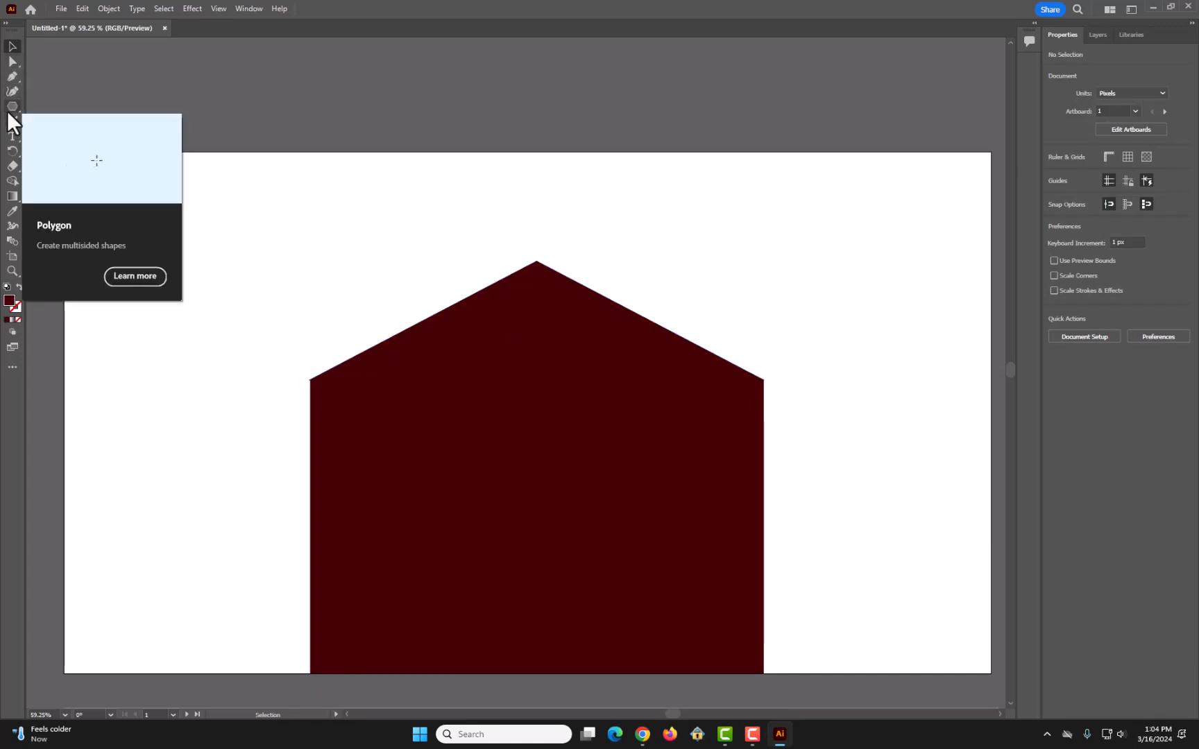
- Draw a straight-edged five-point freeform shape with the Pen tool in the empty area beside the roof
{"action": "left_click_drag", "start_coordinate": [8, 112], "coordinate": [82, 73]}
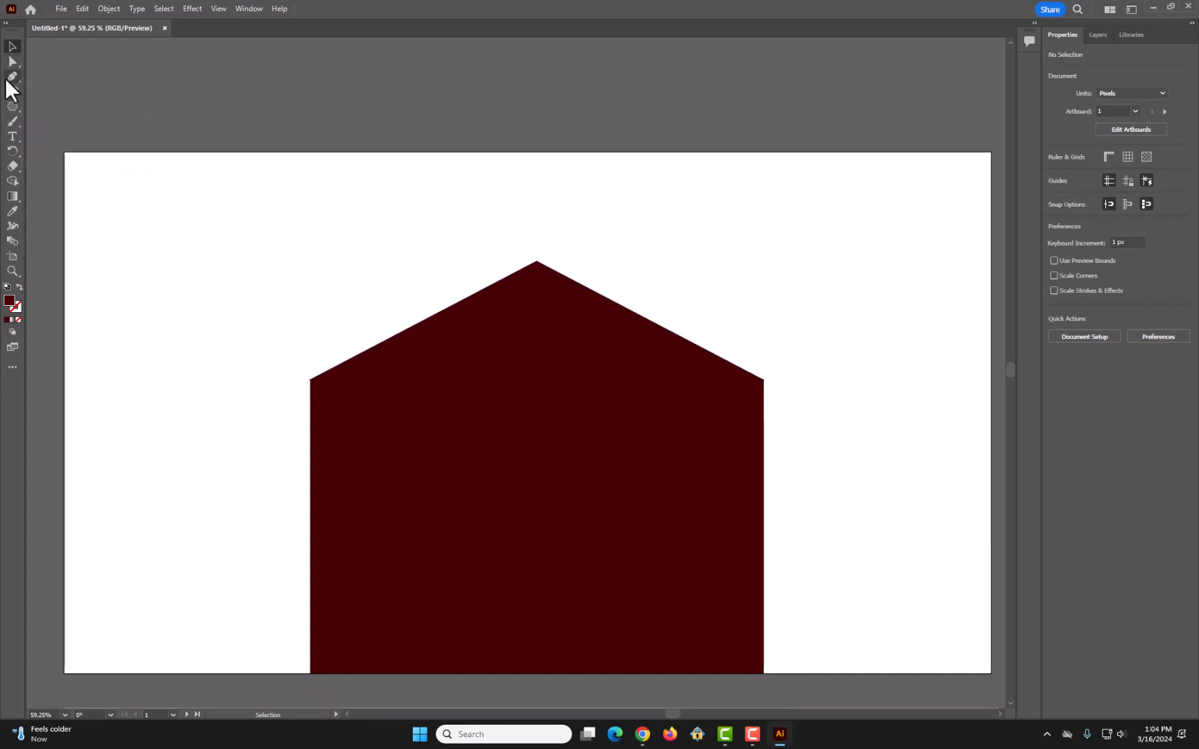
{"action": "left_click", "coordinate": [9, 80]}
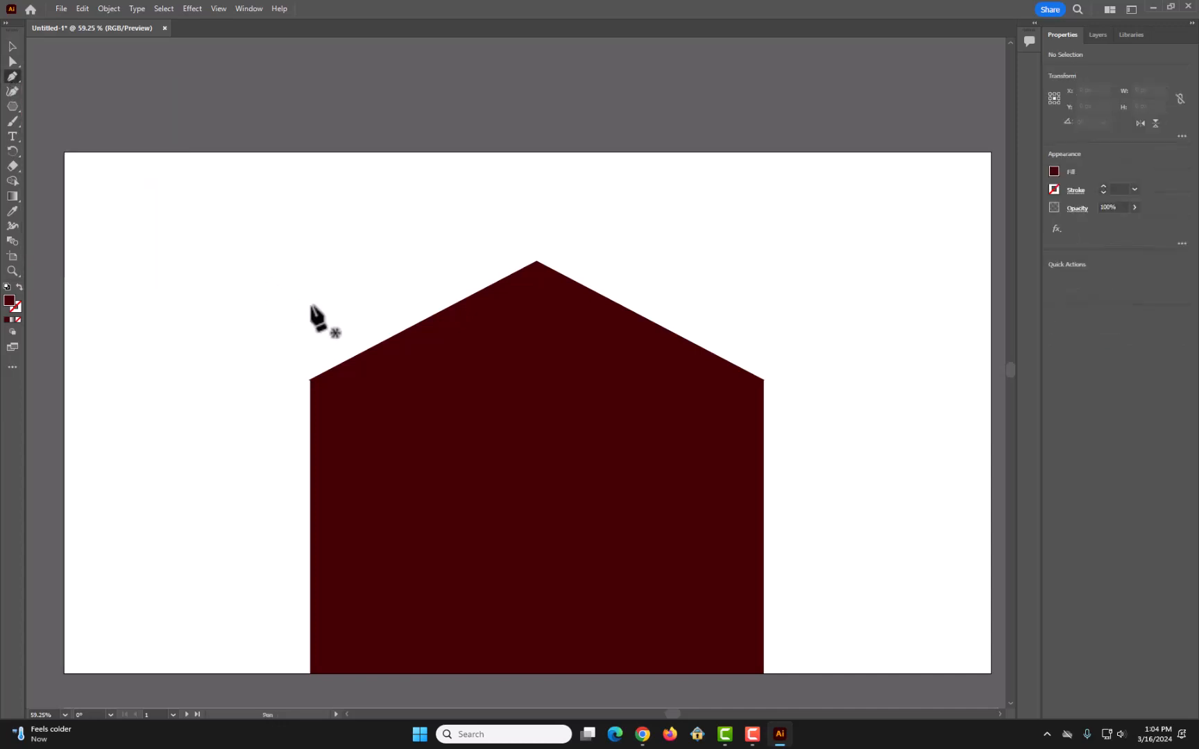
{"action": "left_click", "coordinate": [204, 220]}
{"action": "left_click", "coordinate": [180, 265]}
{"action": "left_click", "coordinate": [236, 277]}
{"action": "left_click", "coordinate": [325, 277]}
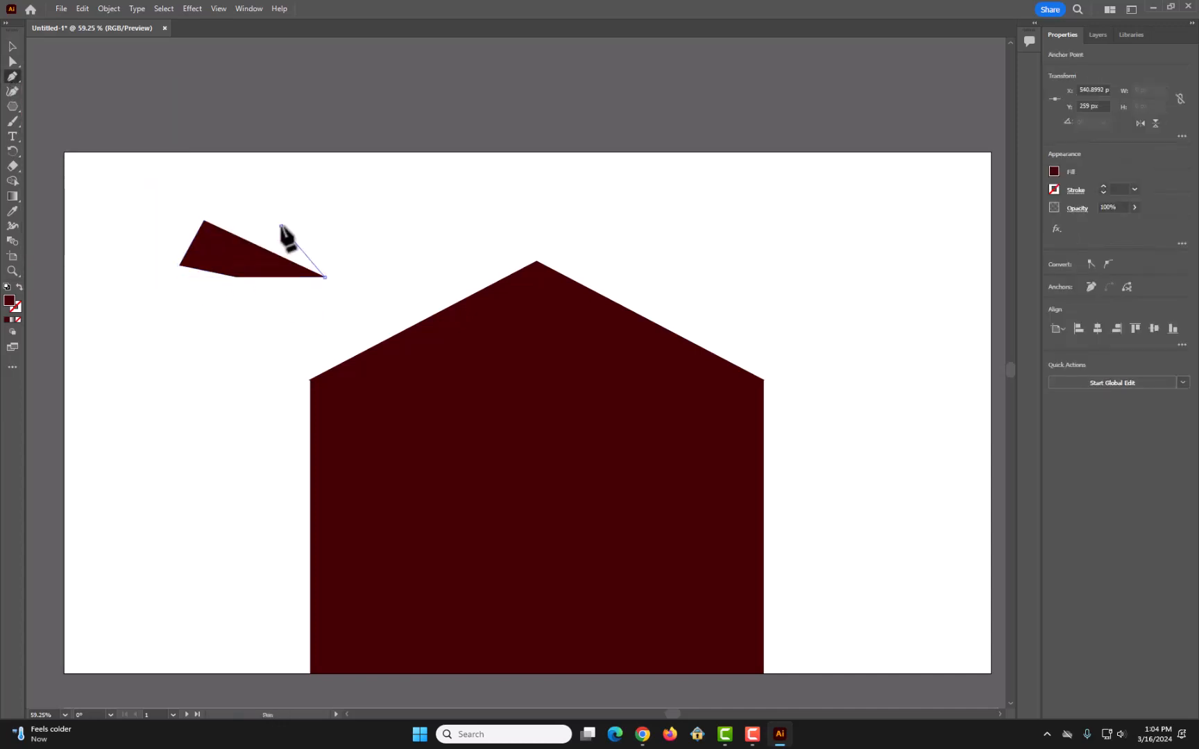
{"action": "left_click", "coordinate": [280, 225]}
{"action": "left_click", "coordinate": [205, 221]}
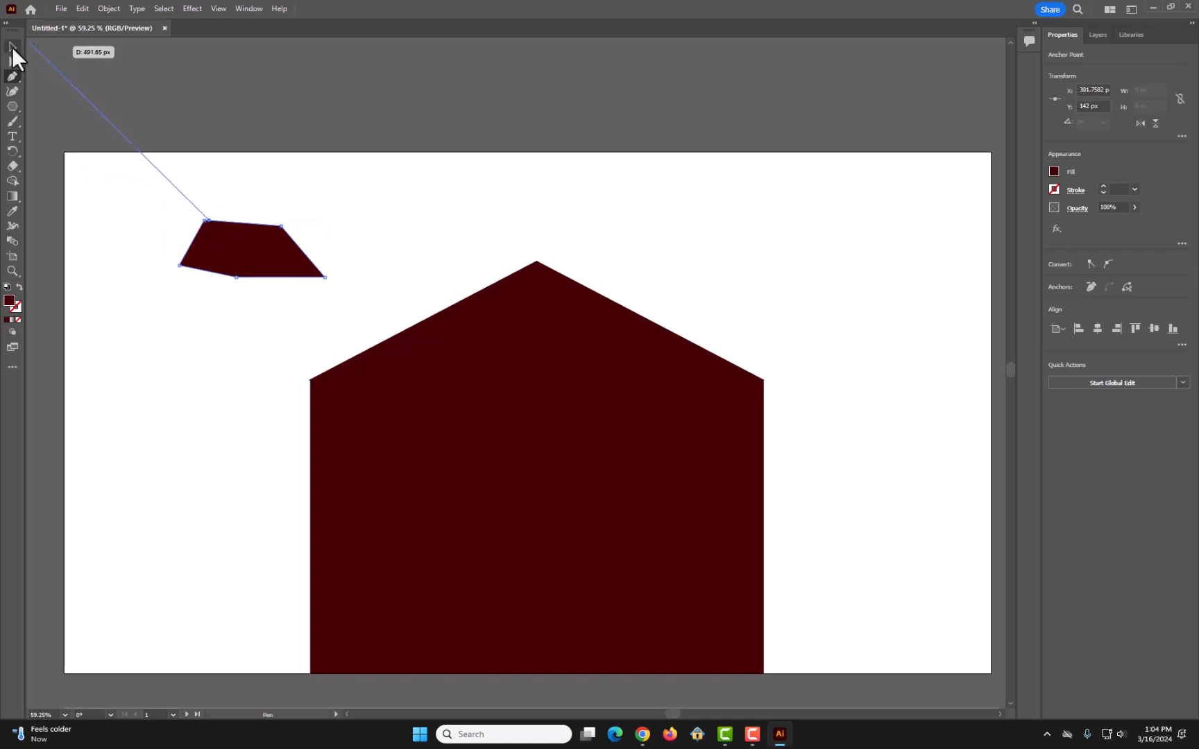
{"action": "left_click", "coordinate": [13, 47]}
- Extend the freeform shape with three curved points below it using the Curvature tool
{"action": "left_click", "coordinate": [12, 91]}
{"action": "left_click", "coordinate": [206, 220]}
{"action": "left_click", "coordinate": [122, 328]}
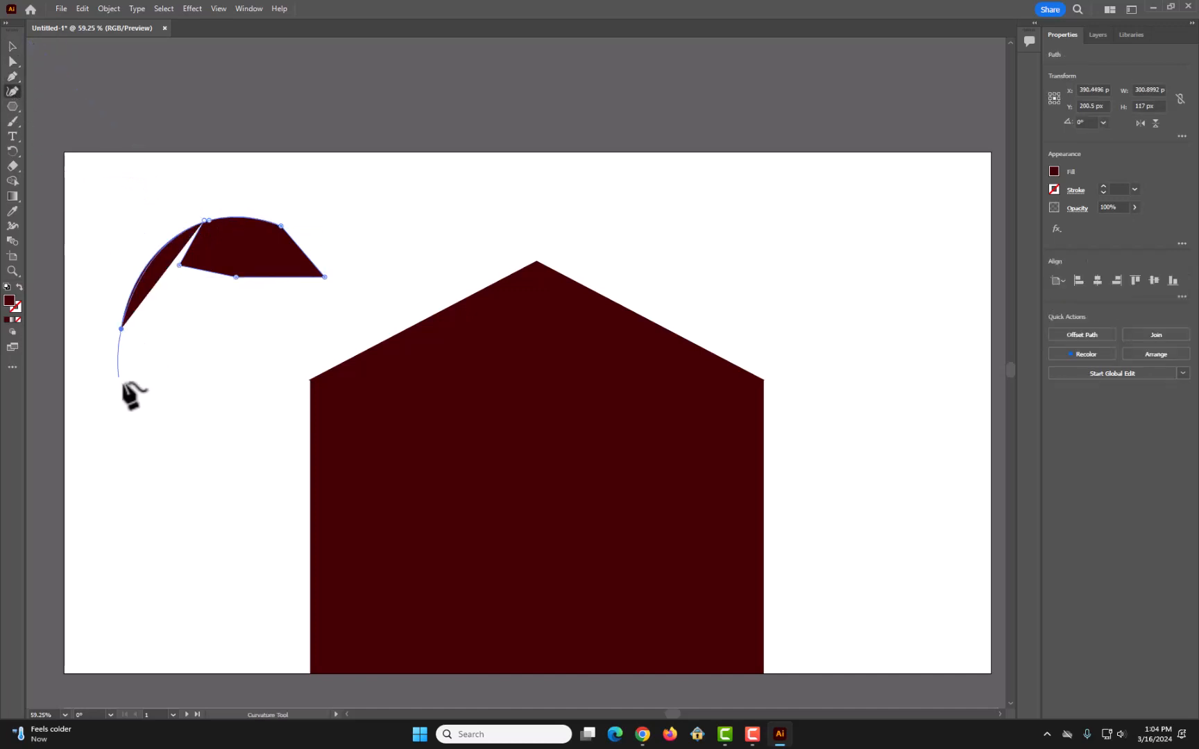
{"action": "left_click", "coordinate": [146, 396]}
{"action": "left_click", "coordinate": [269, 342]}
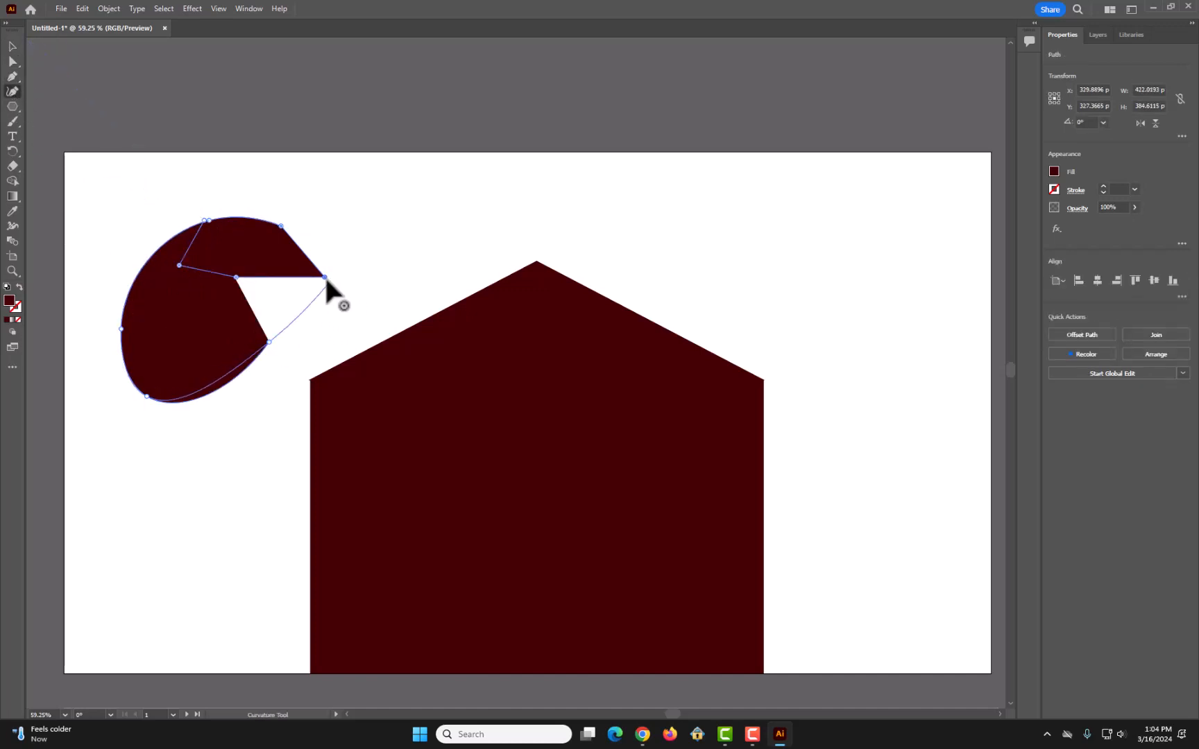
- Move the freeform practice shape slightly away from the house and delete it
{"action": "left_click", "coordinate": [12, 46]}
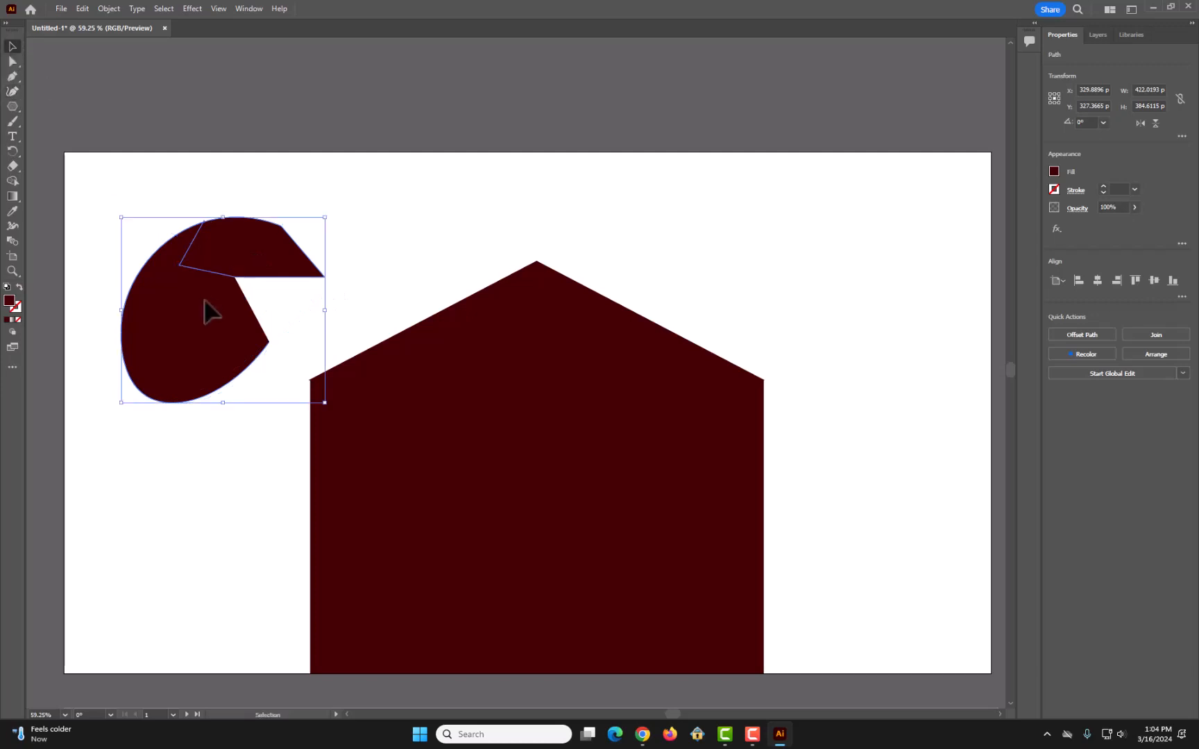
{"action": "left_click_drag", "start_coordinate": [209, 311], "coordinate": [186, 308]}
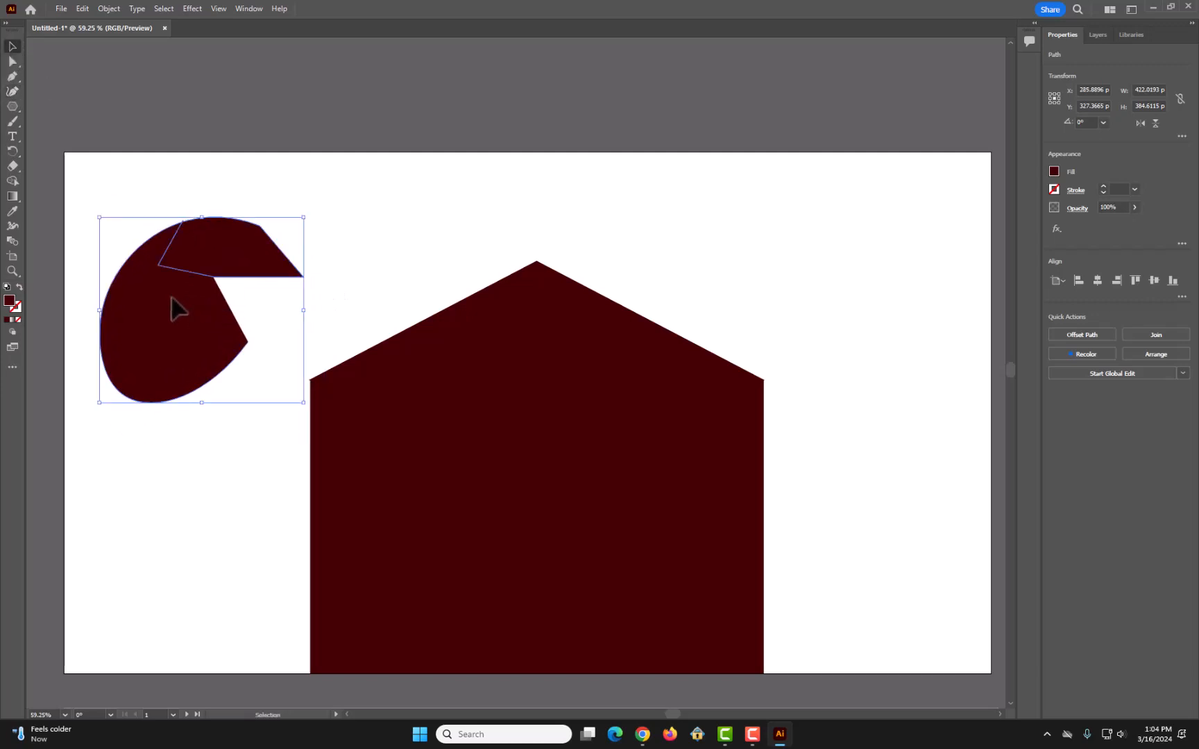
{"action": "key", "text": "Delete"}
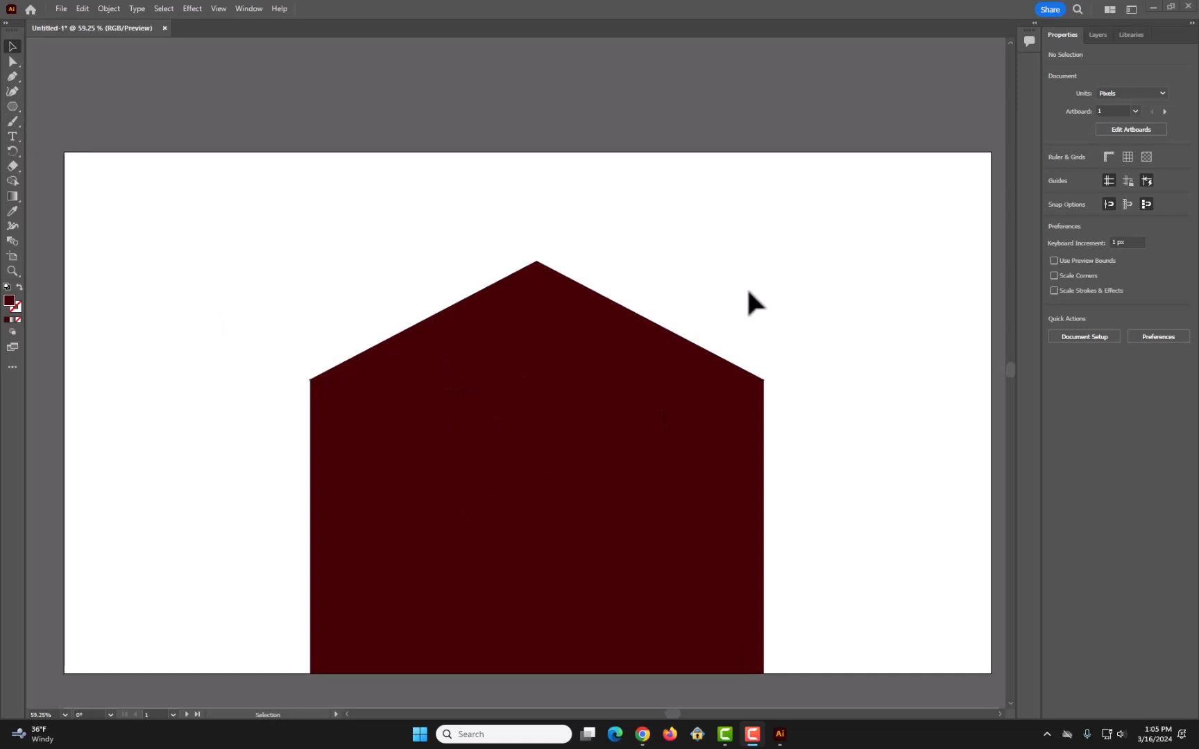
- Lock Layer 1 and add a new layer above it, toggling Layer 1's visibility off and on
{"action": "left_click", "coordinate": [1097, 39]}
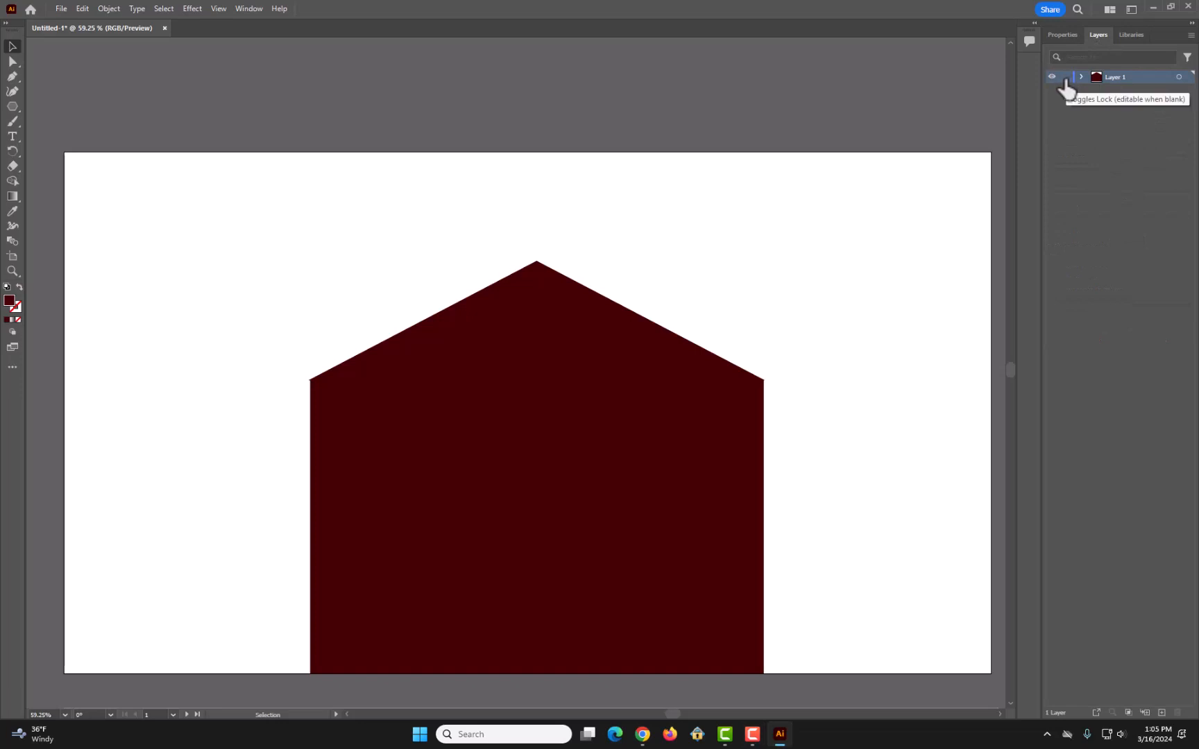
{"action": "left_click", "coordinate": [1066, 77]}
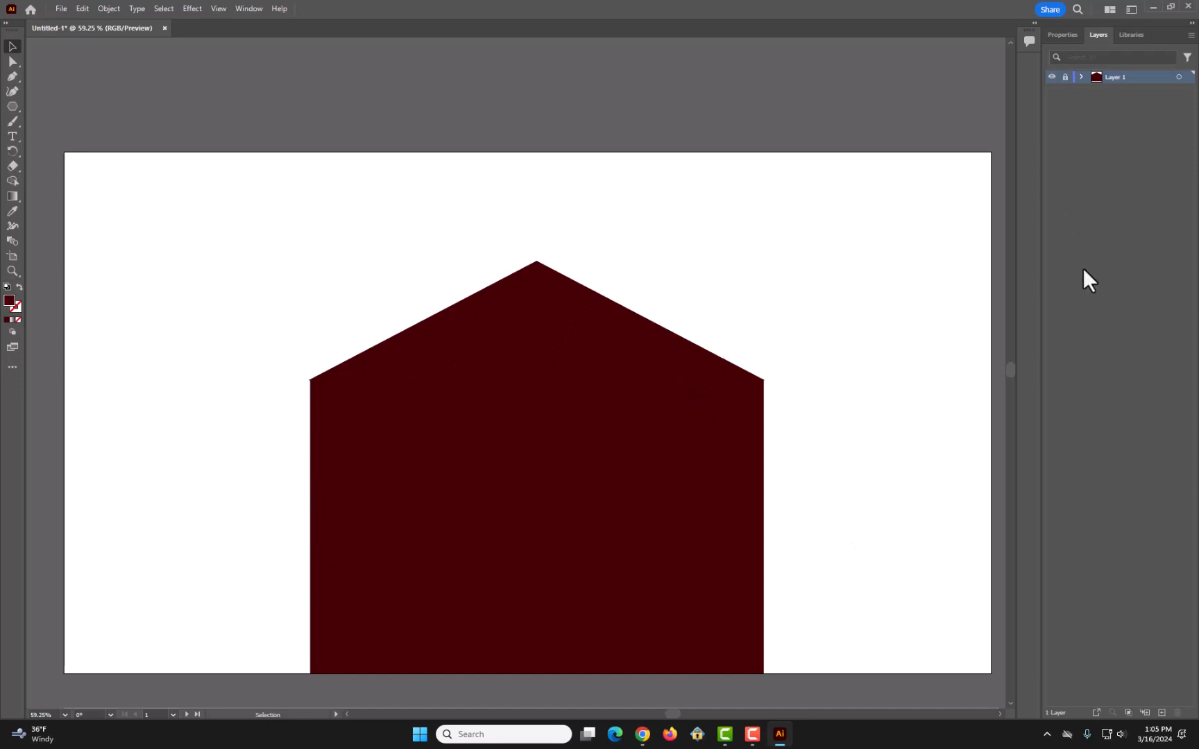
{"action": "left_click", "coordinate": [1161, 713]}
{"action": "left_click", "coordinate": [1052, 90]}
{"action": "left_click", "coordinate": [1052, 90]}
- Draw a closed rectangular door on Layer 2 with the Pen tool, standing on the house's bottom edge
{"action": "left_click", "coordinate": [11, 81]}
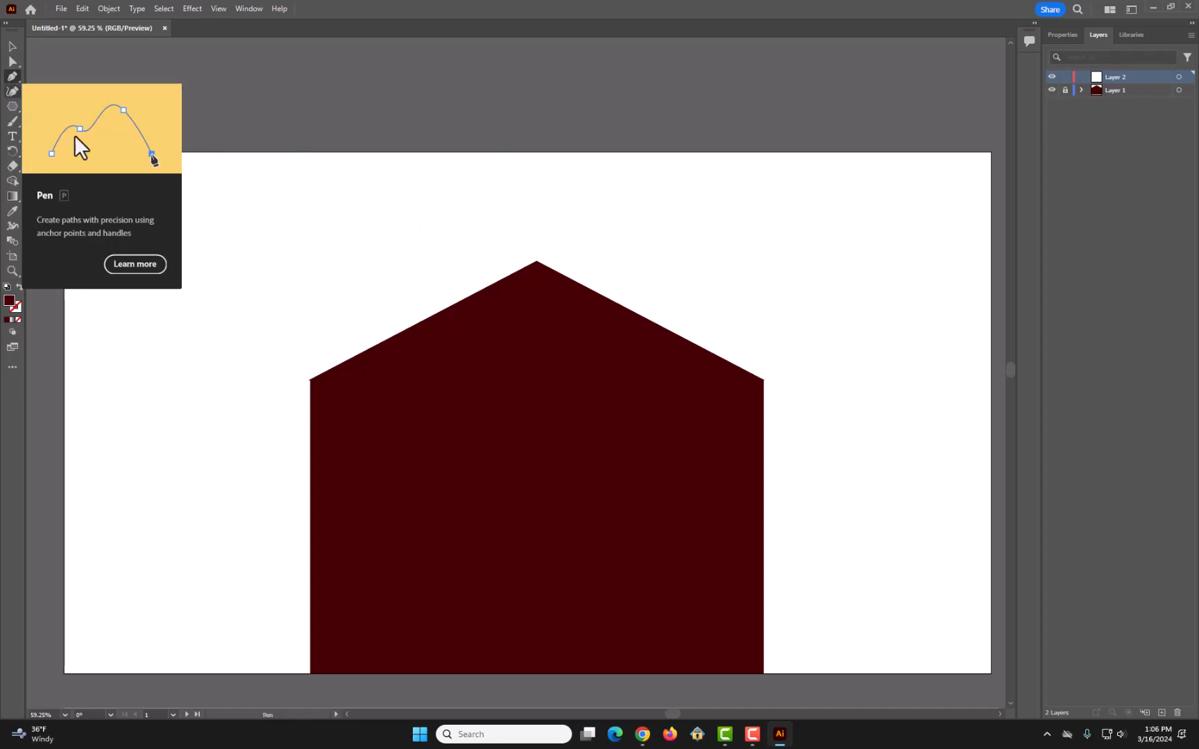
{"action": "left_click", "coordinate": [473, 672]}
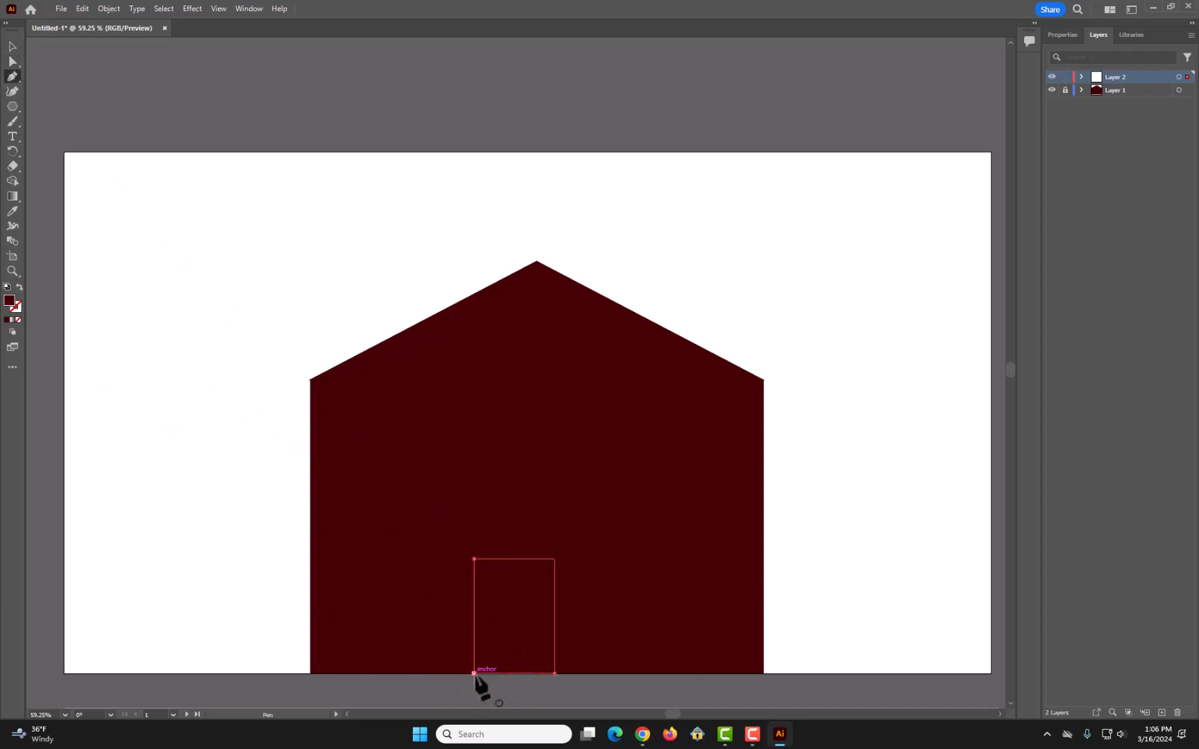
{"action": "left_click", "coordinate": [474, 673]}
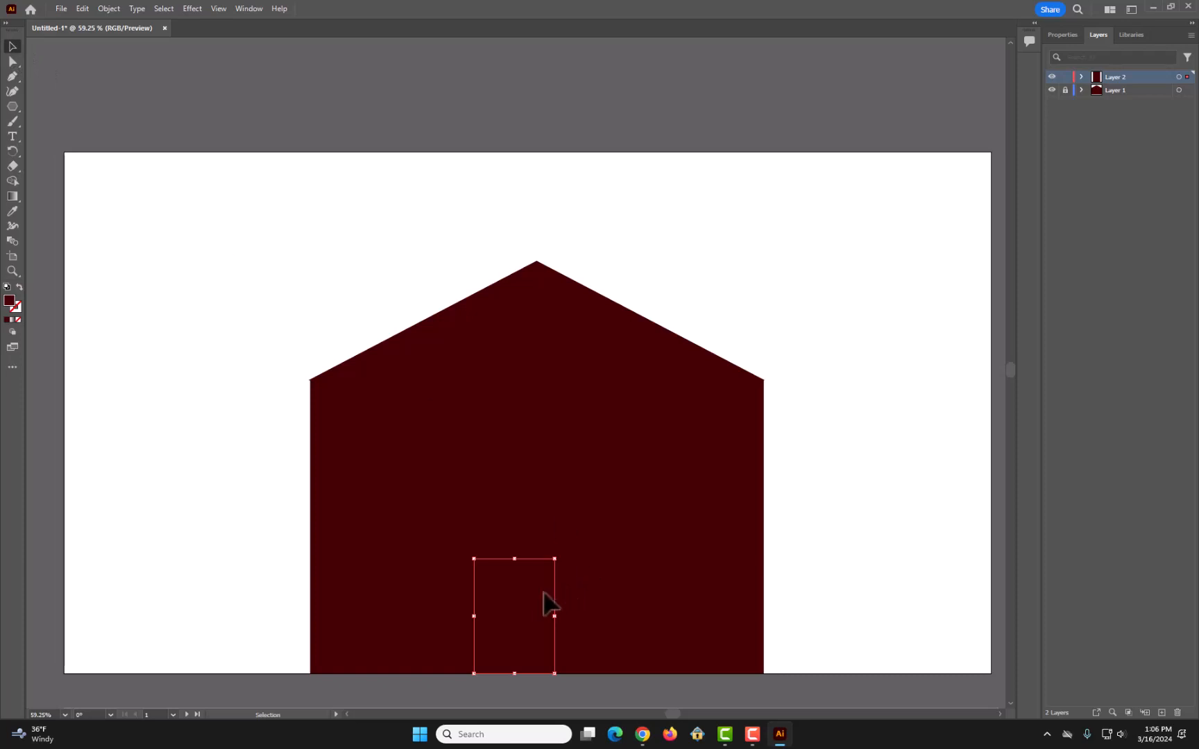
- Fill the door with light grey, hex B2B2B2, and deselect it
{"action": "double_click", "coordinate": [9, 302]}
{"action": "mouse_move", "coordinate": [476, 344]}
{"action": "left_mouse_down"}
{"action": "mouse_move", "coordinate": [471, 310]}
{"action": "mouse_move", "coordinate": [436, 285]}
{"action": "mouse_move", "coordinate": [437, 344]}
{"action": "mouse_move", "coordinate": [415, 324]}
{"action": "mouse_move", "coordinate": [401, 331]}
{"action": "left_mouse_up"}
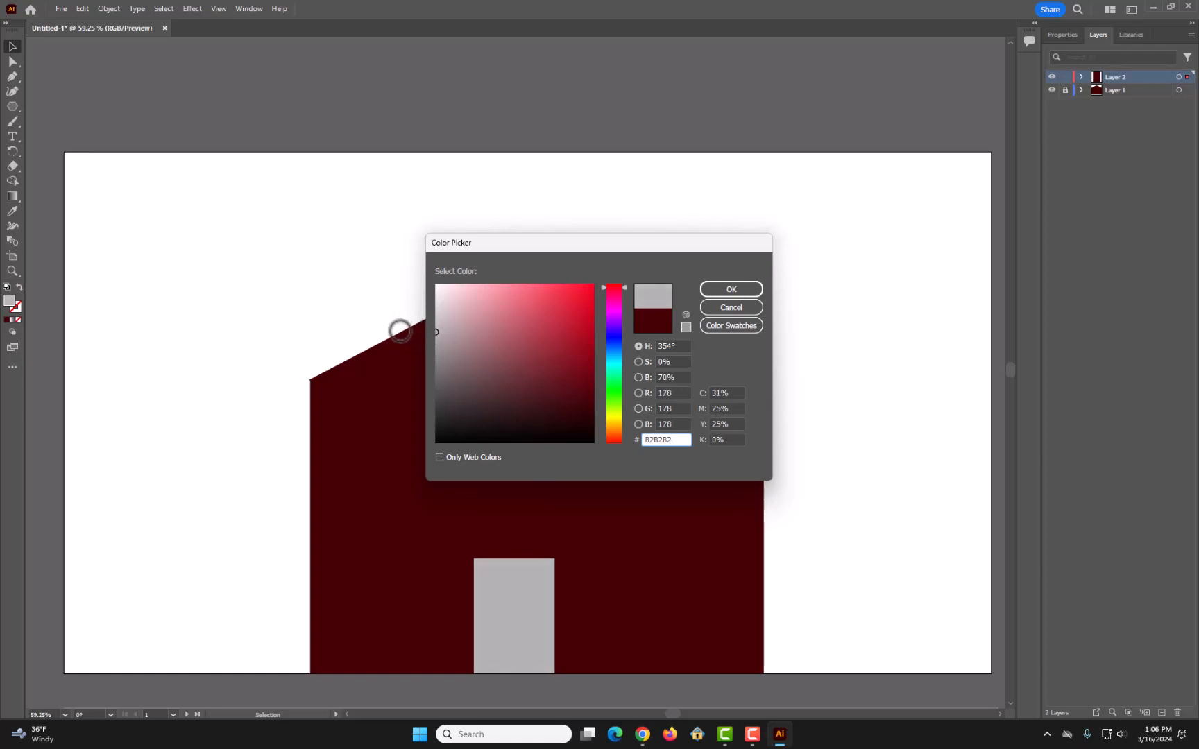
{"action": "left_click", "coordinate": [720, 294]}
{"action": "left_click", "coordinate": [141, 274]}
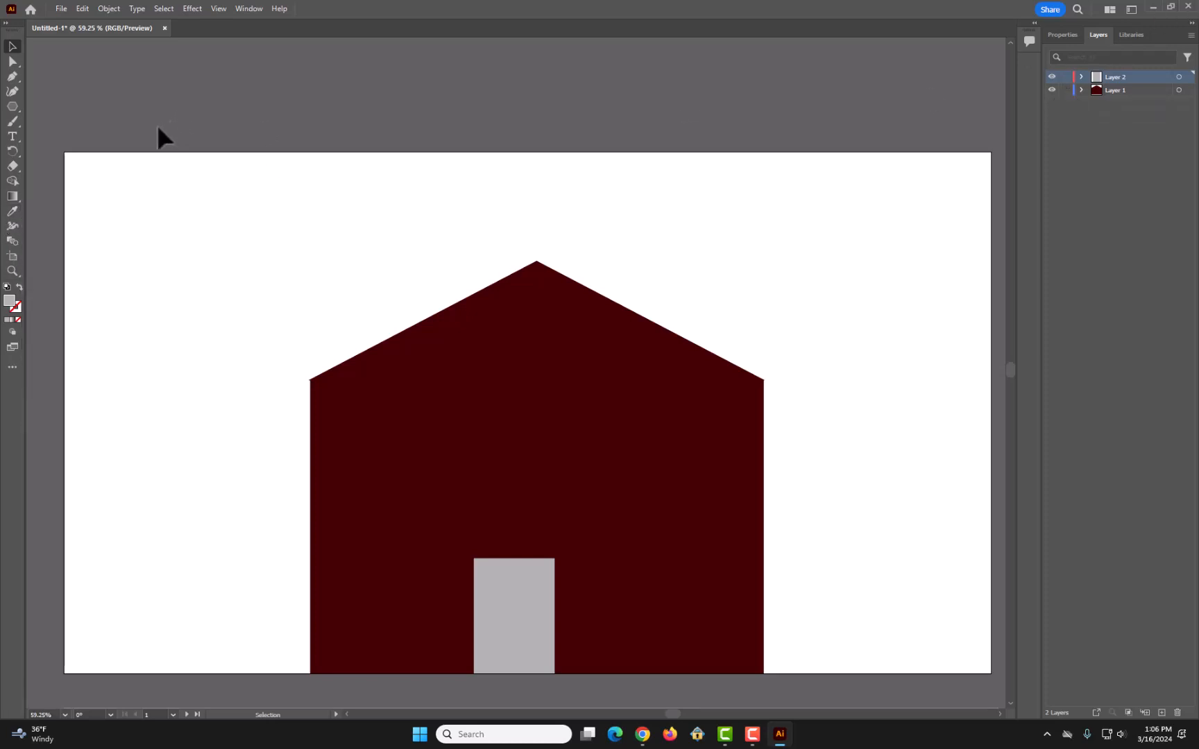
- Recolour the triangular roof by sampling the door's light grey with the Eyedropper tool
{"action": "left_click", "coordinate": [408, 354]}
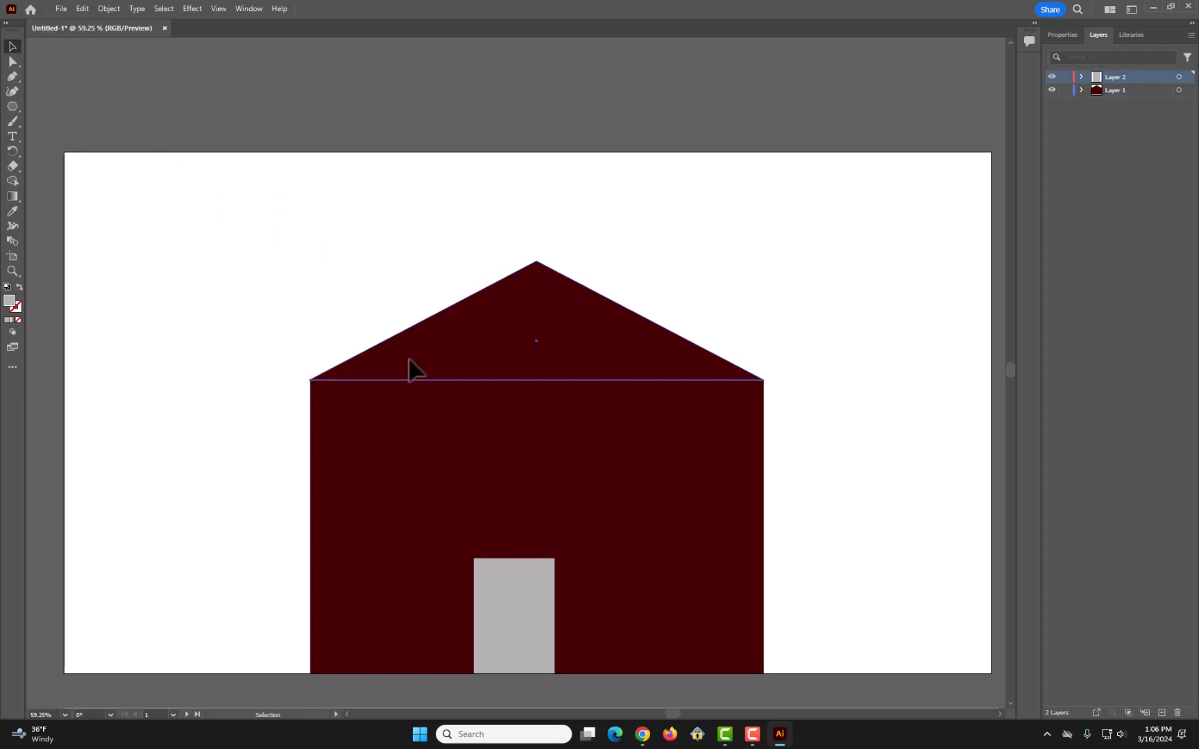
{"action": "left_click", "coordinate": [345, 345]}
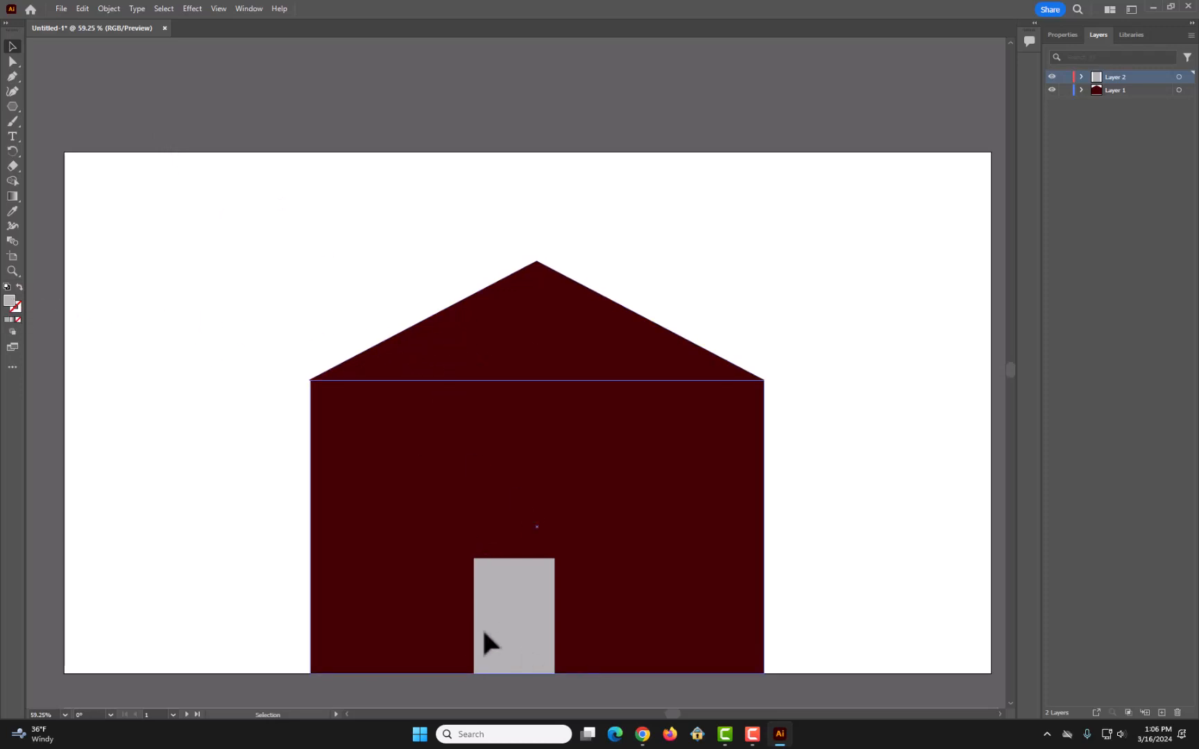
{"action": "left_click", "coordinate": [437, 359]}
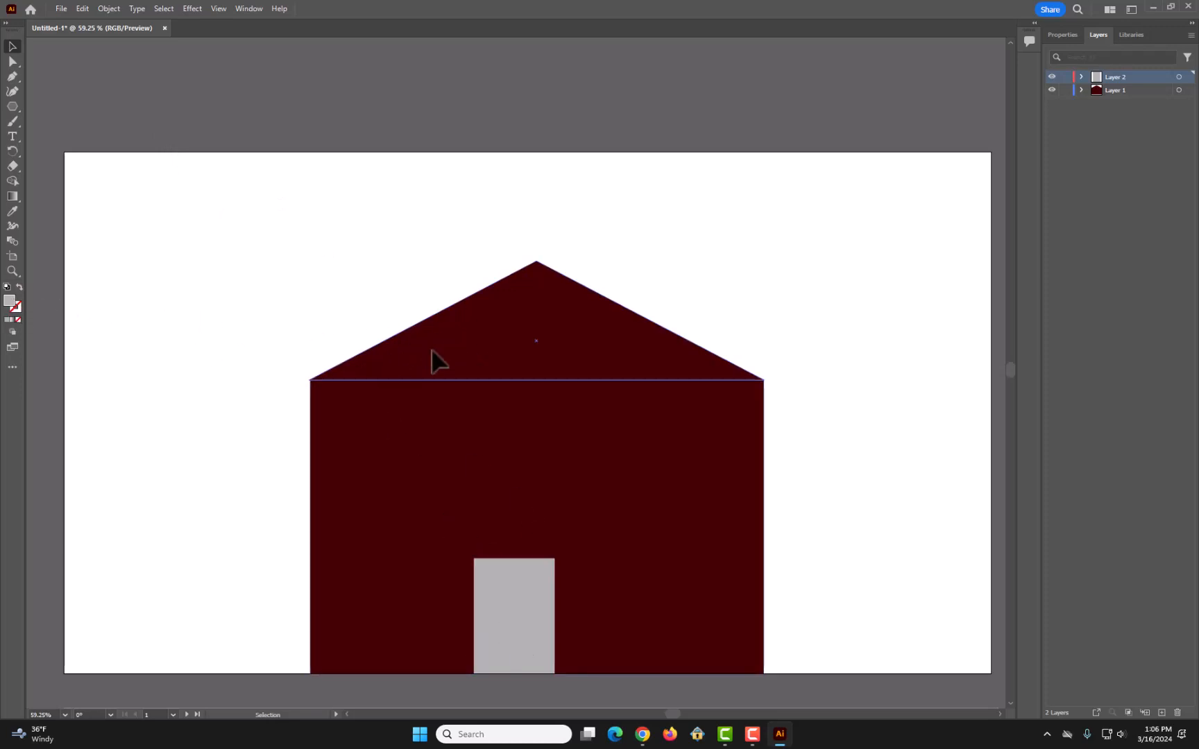
{"action": "left_click", "coordinate": [477, 349]}
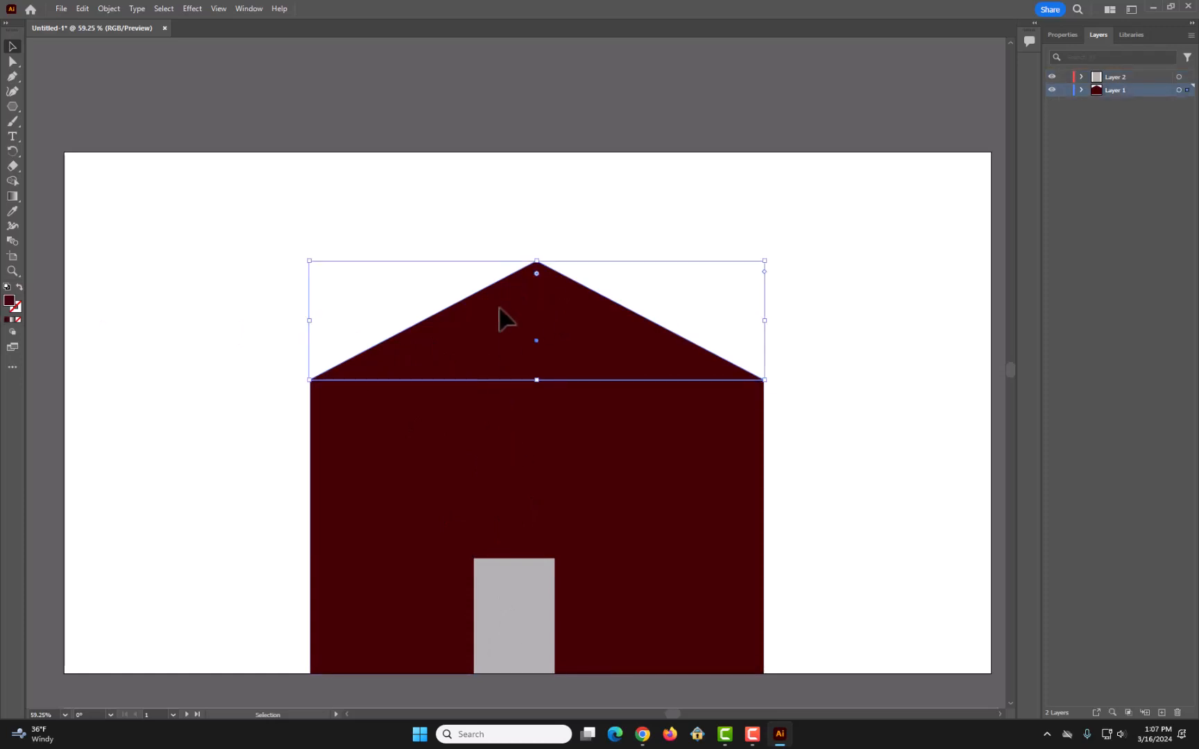
{"action": "left_click", "coordinate": [14, 215]}
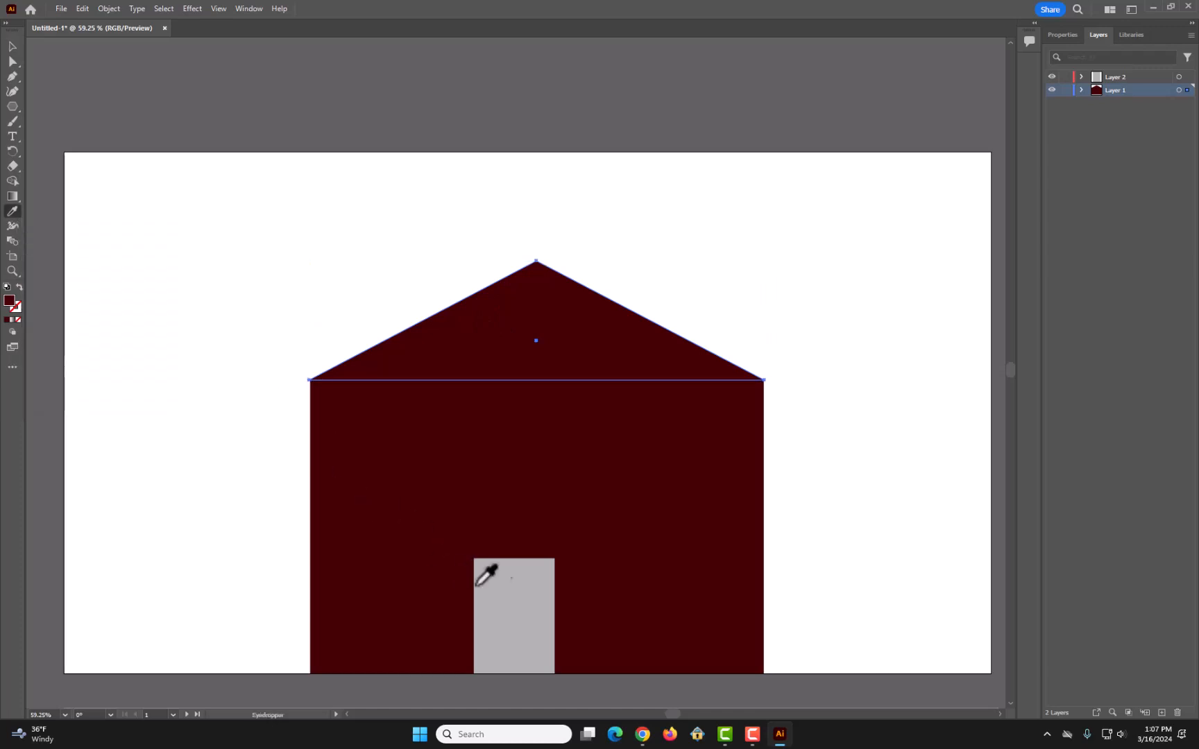
{"action": "left_click", "coordinate": [530, 606]}
{"action": "left_click", "coordinate": [12, 47]}
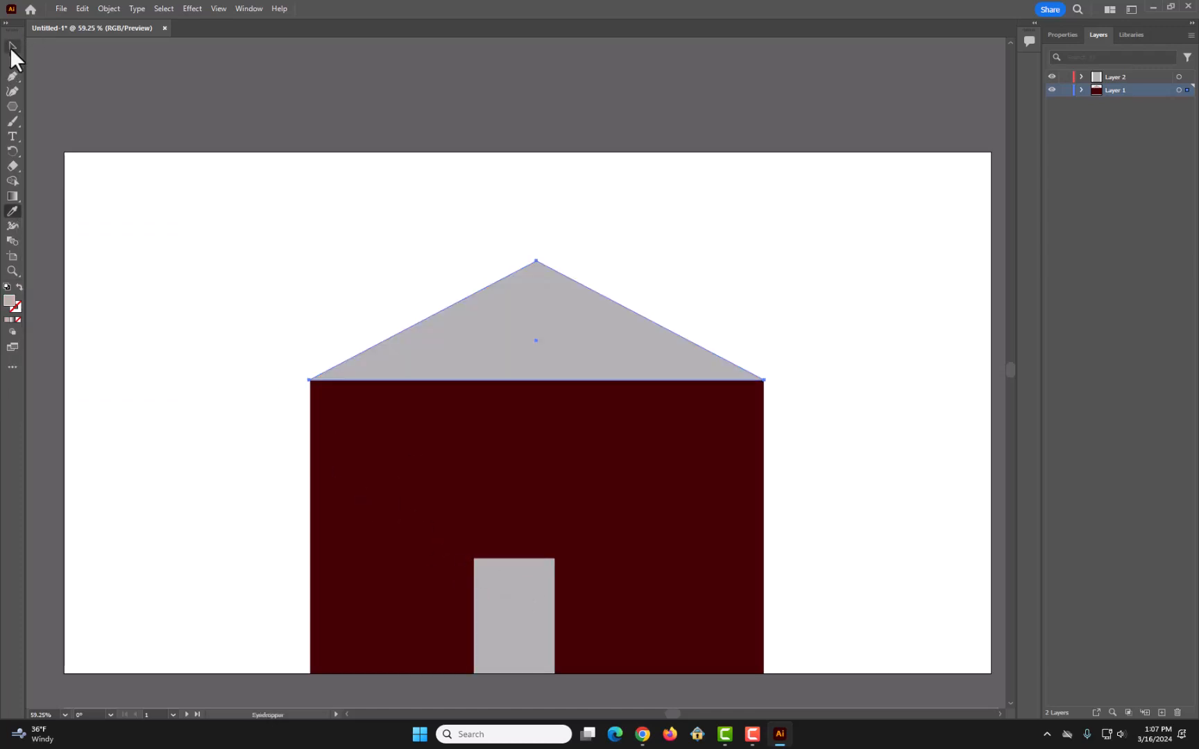
- Undo the roof's light grey recolouring and leave the artwork deselected
{"action": "left_click", "coordinate": [199, 204]}
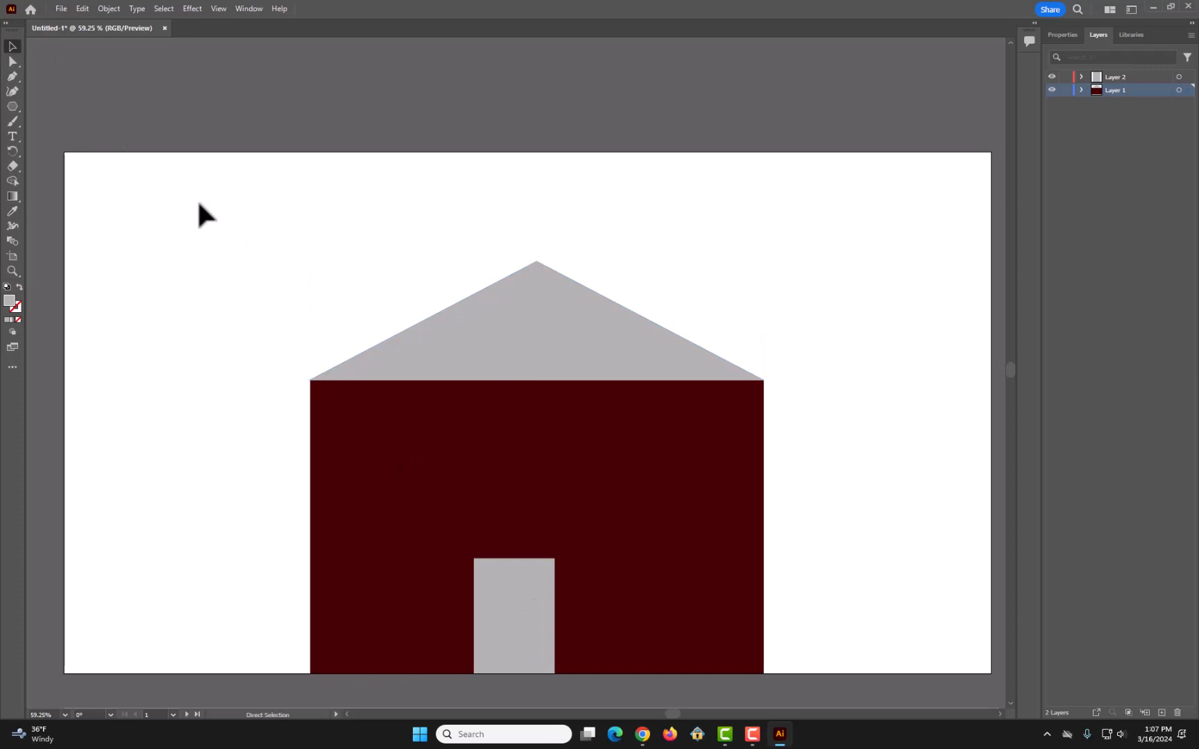
{"action": "key", "text": "ctrl+z"}
{"action": "left_click", "coordinate": [253, 188]}
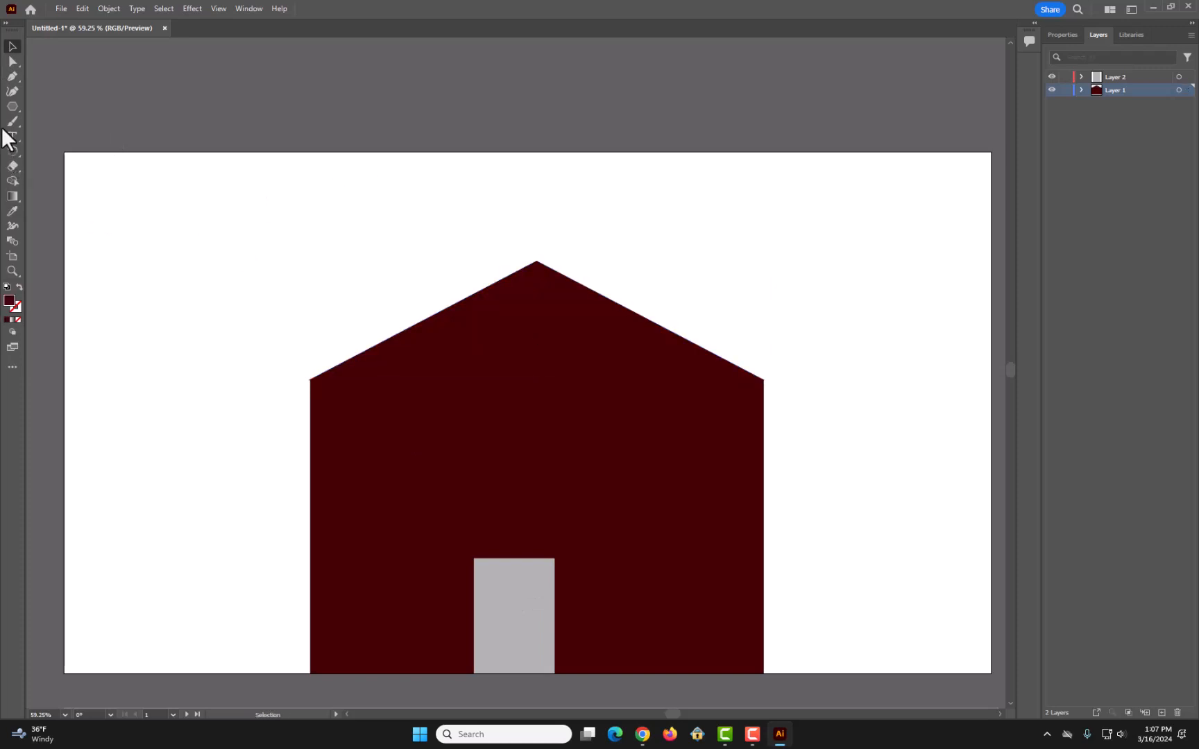
- Draw a small closed rectangular window with the Pen tool on the house wall, above and to the left of the door
{"action": "left_click", "coordinate": [12, 77]}
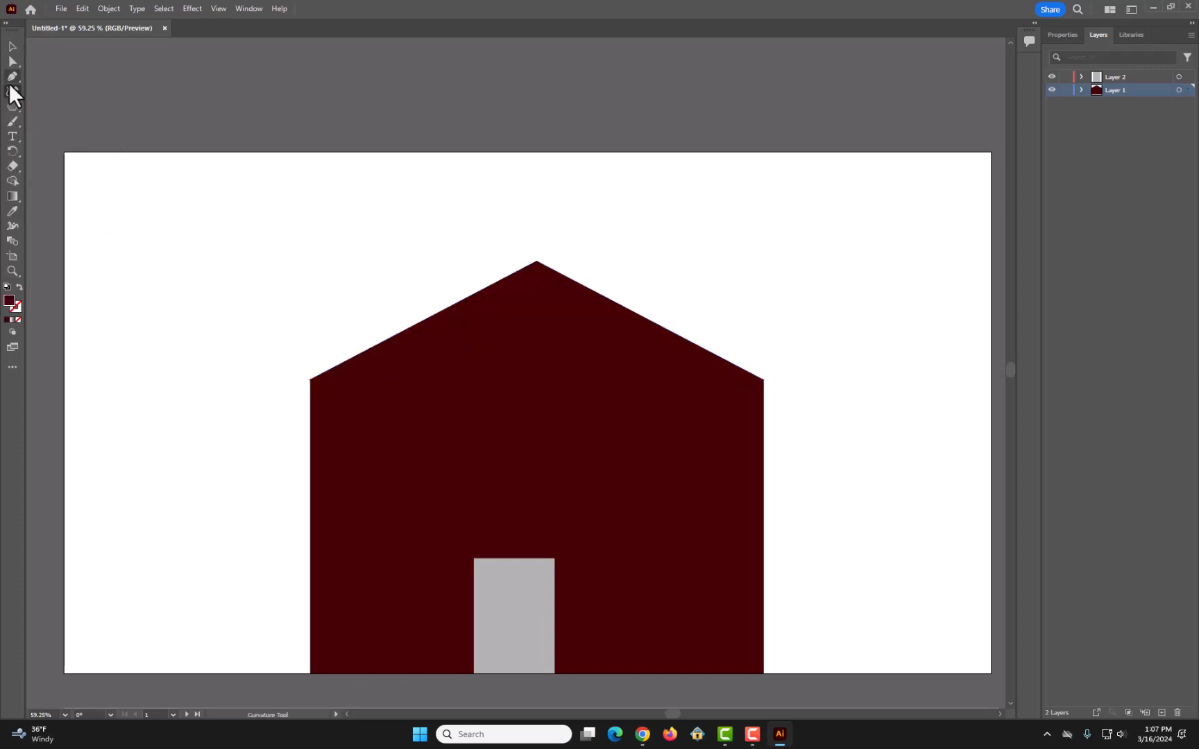
{"action": "left_click", "coordinate": [351, 490]}
{"action": "left_click", "coordinate": [352, 544]}
{"action": "left_click", "coordinate": [413, 544]}
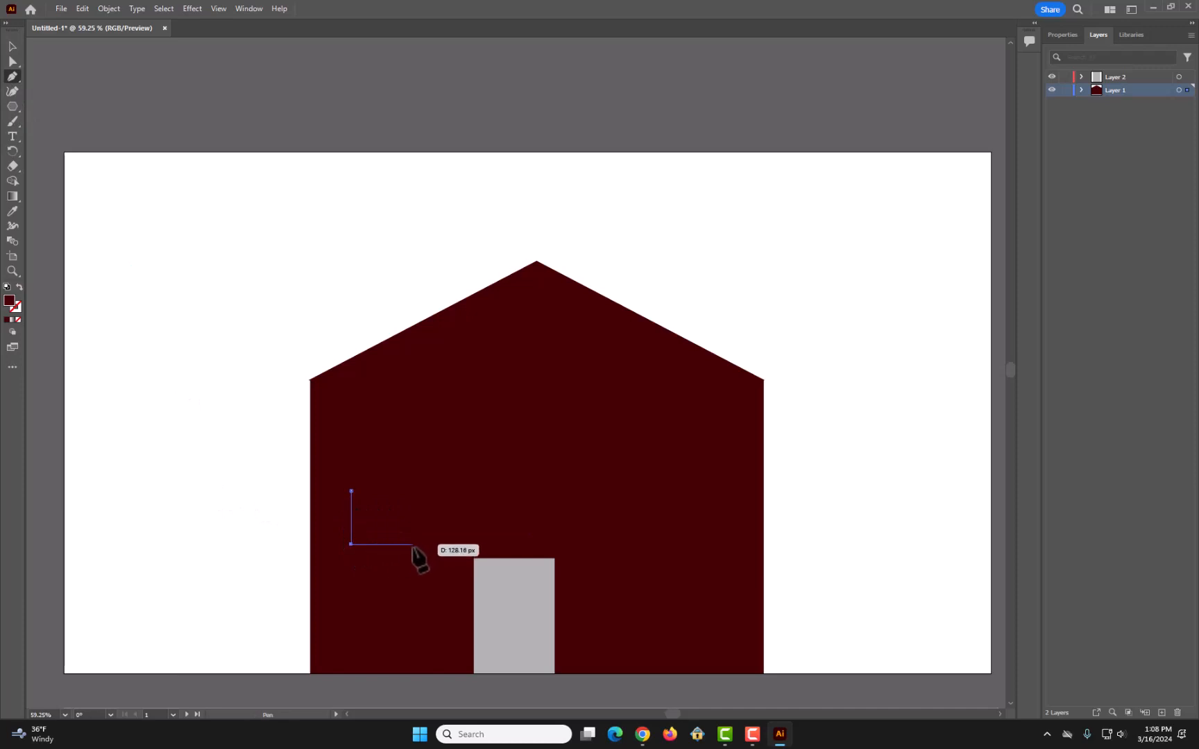
{"action": "left_click", "coordinate": [410, 491]}
{"action": "left_click", "coordinate": [351, 491]}
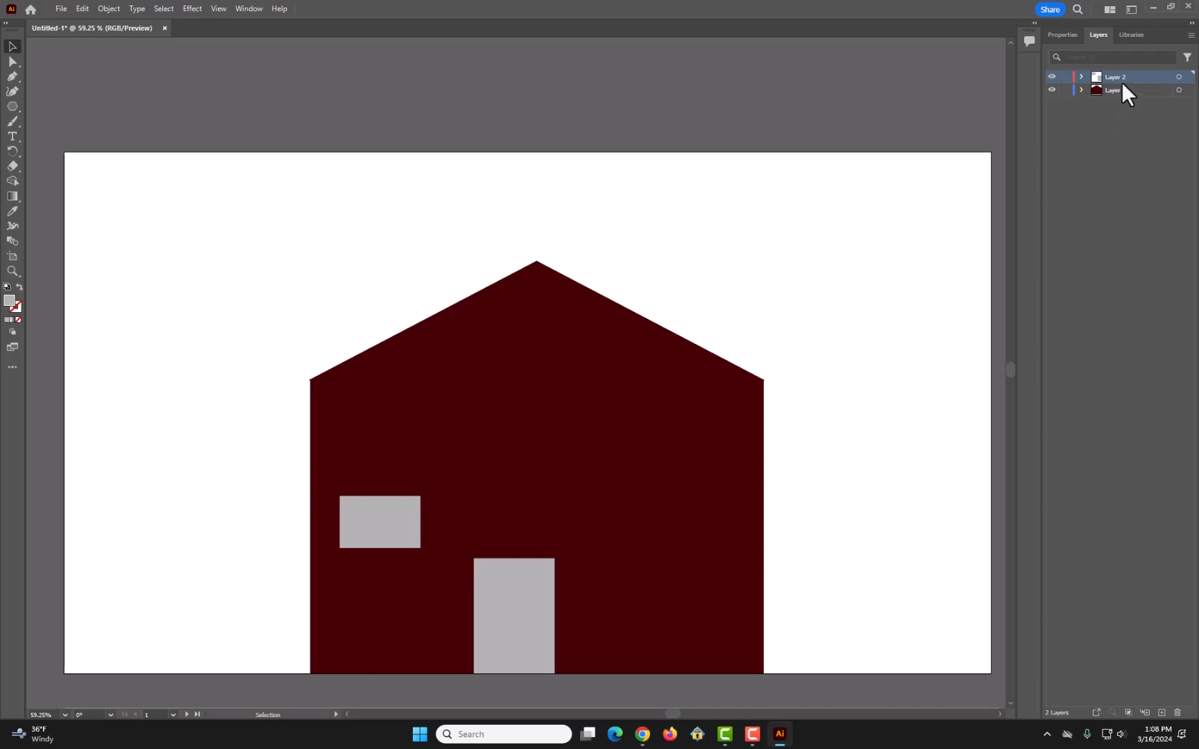
- Move Layer 2 below Layer 1 in the layer order and return it to the top
{"action": "left_click_drag", "start_coordinate": [1121, 81], "coordinate": [1114, 102]}
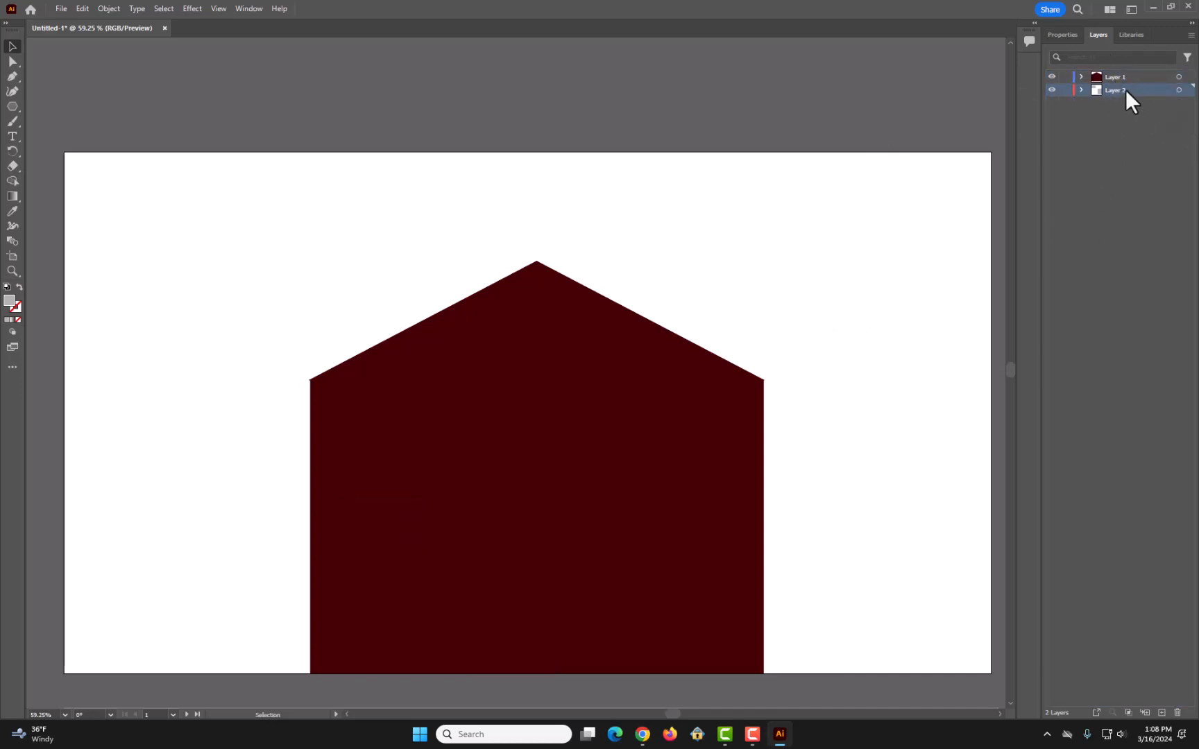
{"action": "mouse_move", "coordinate": [1124, 91]}
{"action": "left_mouse_down"}
{"action": "mouse_move", "coordinate": [1126, 73]}
{"action": "mouse_move", "coordinate": [1125, 97]}
{"action": "mouse_move", "coordinate": [1109, 72]}
{"action": "left_mouse_up"}
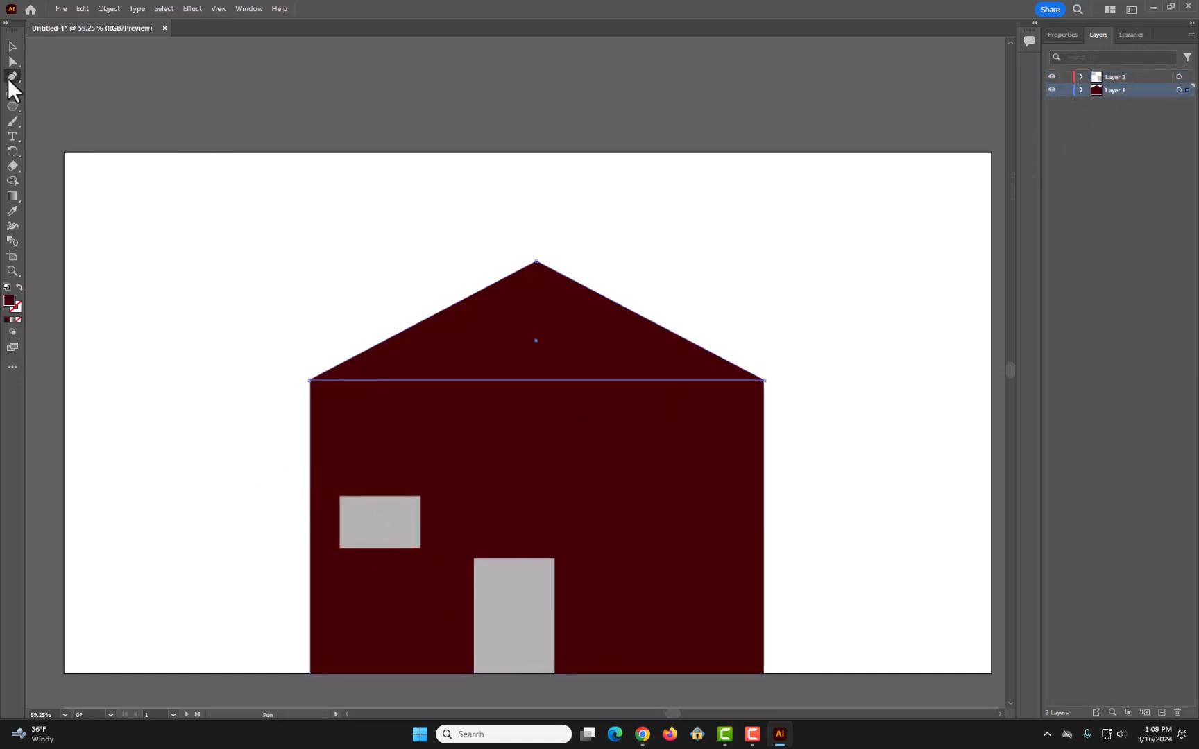
- Try curving both sloping roof edges inward with the Anchor Point tool, and undo the bends
{"action": "left_click", "coordinate": [10, 78]}
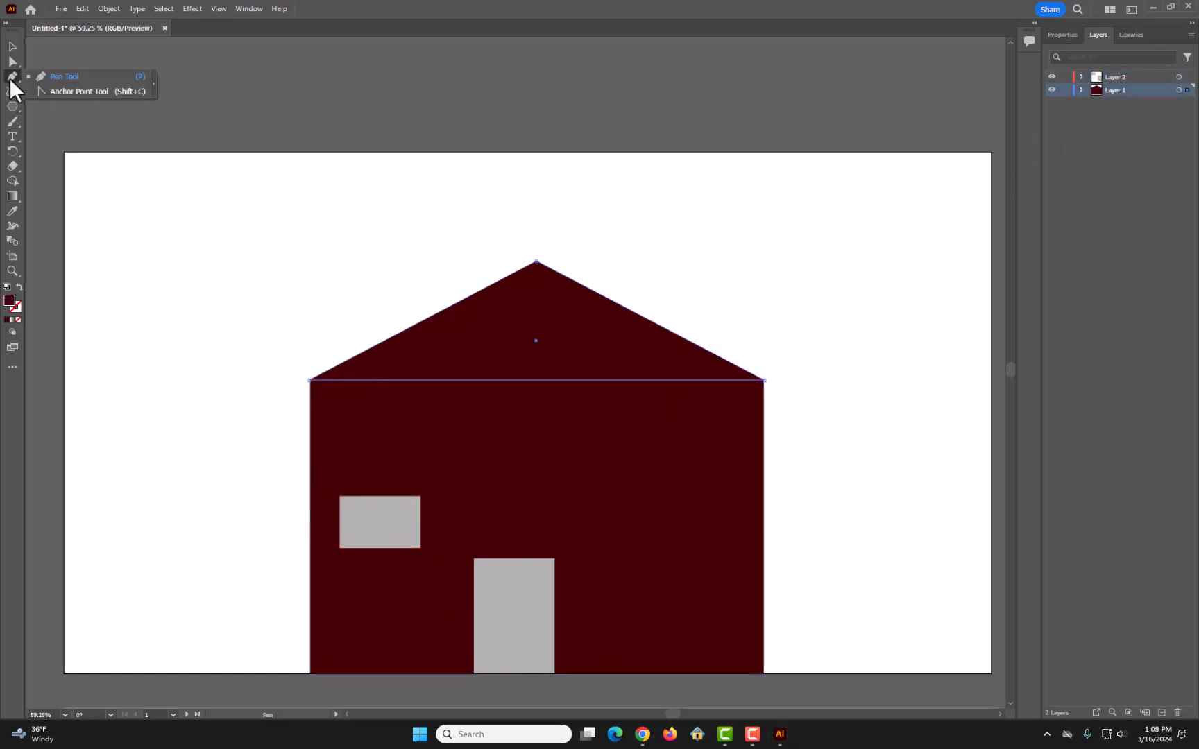
{"action": "left_click", "coordinate": [72, 92]}
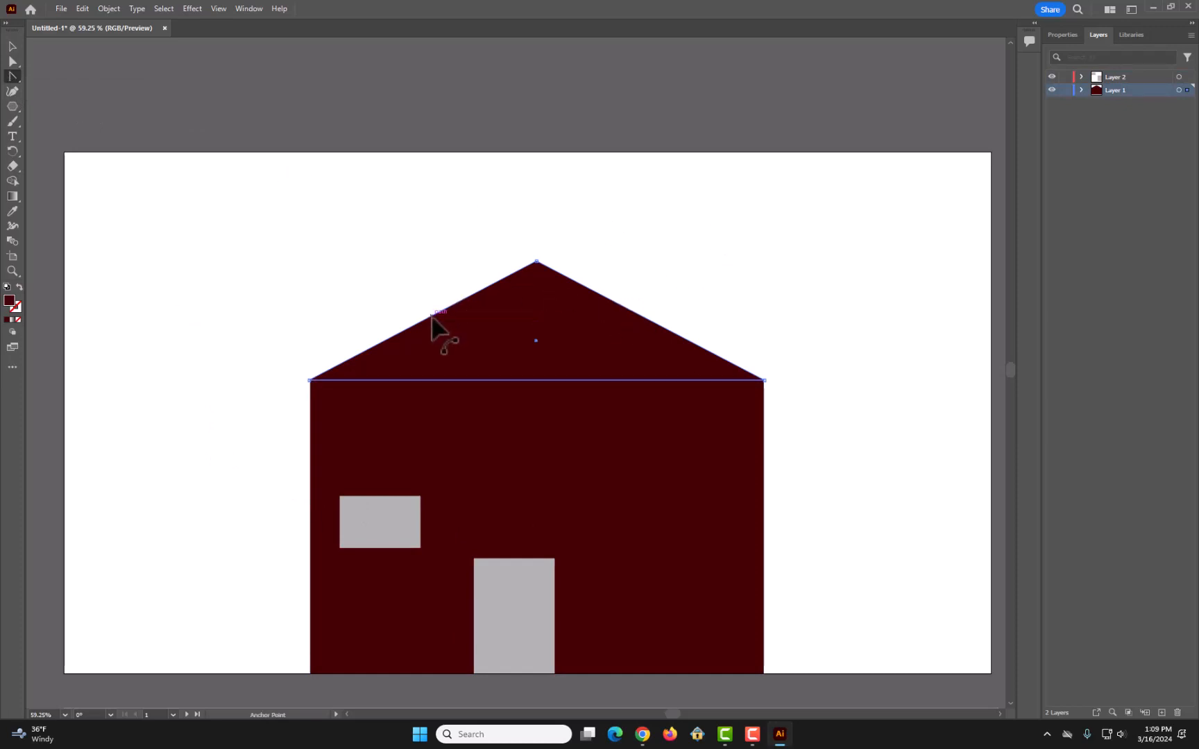
{"action": "mouse_move", "coordinate": [431, 316]}
{"action": "left_mouse_down"}
{"action": "mouse_move", "coordinate": [528, 404]}
{"action": "mouse_move", "coordinate": [403, 350]}
{"action": "mouse_move", "coordinate": [336, 281]}
{"action": "mouse_move", "coordinate": [415, 332]}
{"action": "left_mouse_up"}
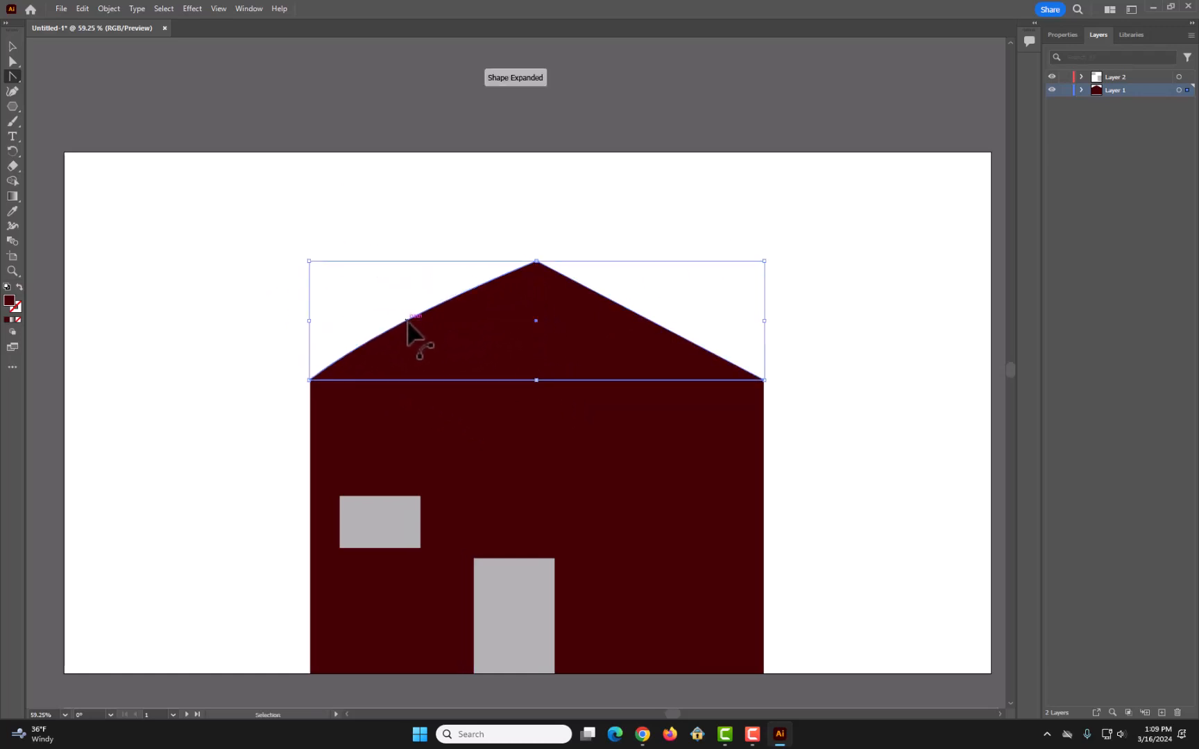
{"action": "left_click_drag", "start_coordinate": [640, 320], "coordinate": [574, 355]}
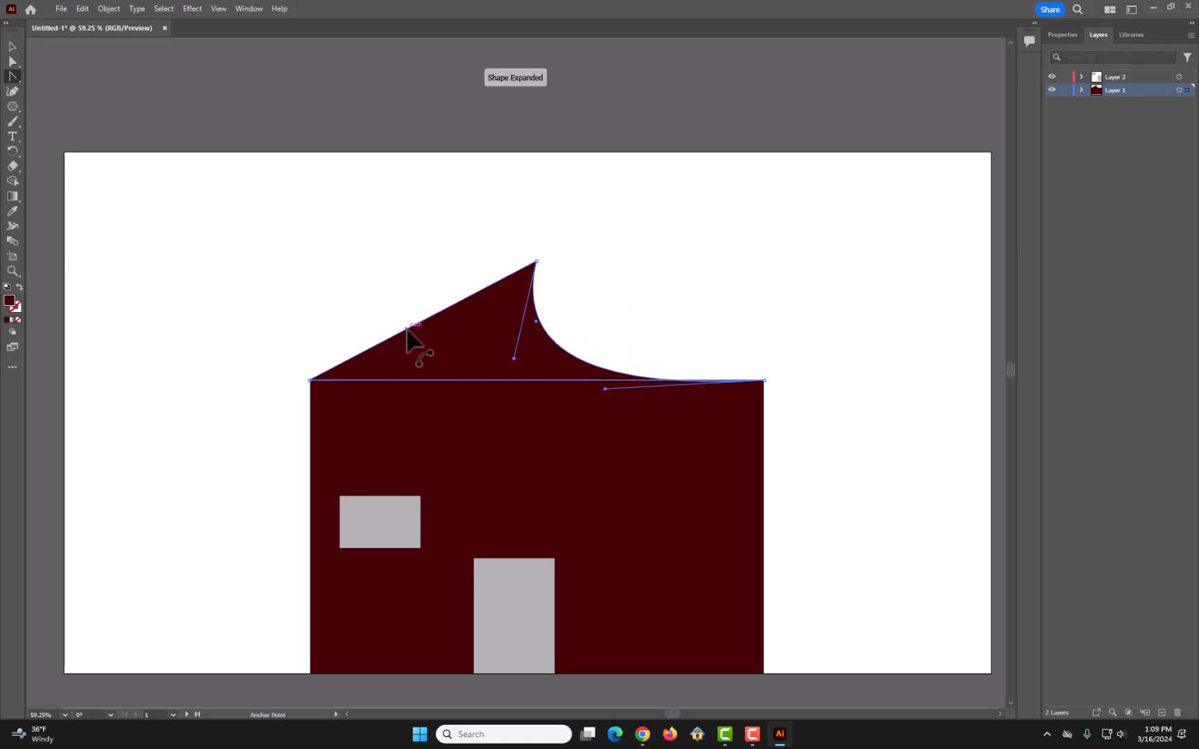
{"action": "left_click_drag", "start_coordinate": [411, 328], "coordinate": [436, 375]}
{"action": "left_click_drag", "start_coordinate": [474, 365], "coordinate": [481, 370]}
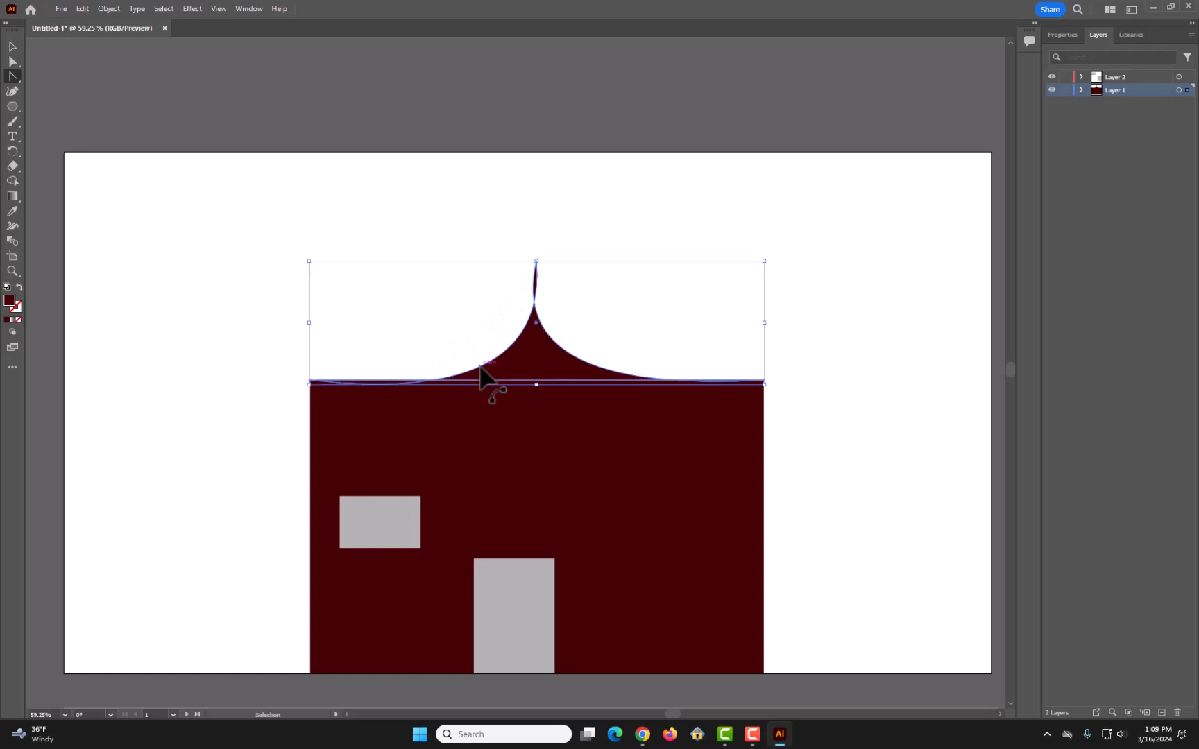
{"action": "key", "text": "ctrl+z"}
{"action": "key", "text": "ctrl+z"}
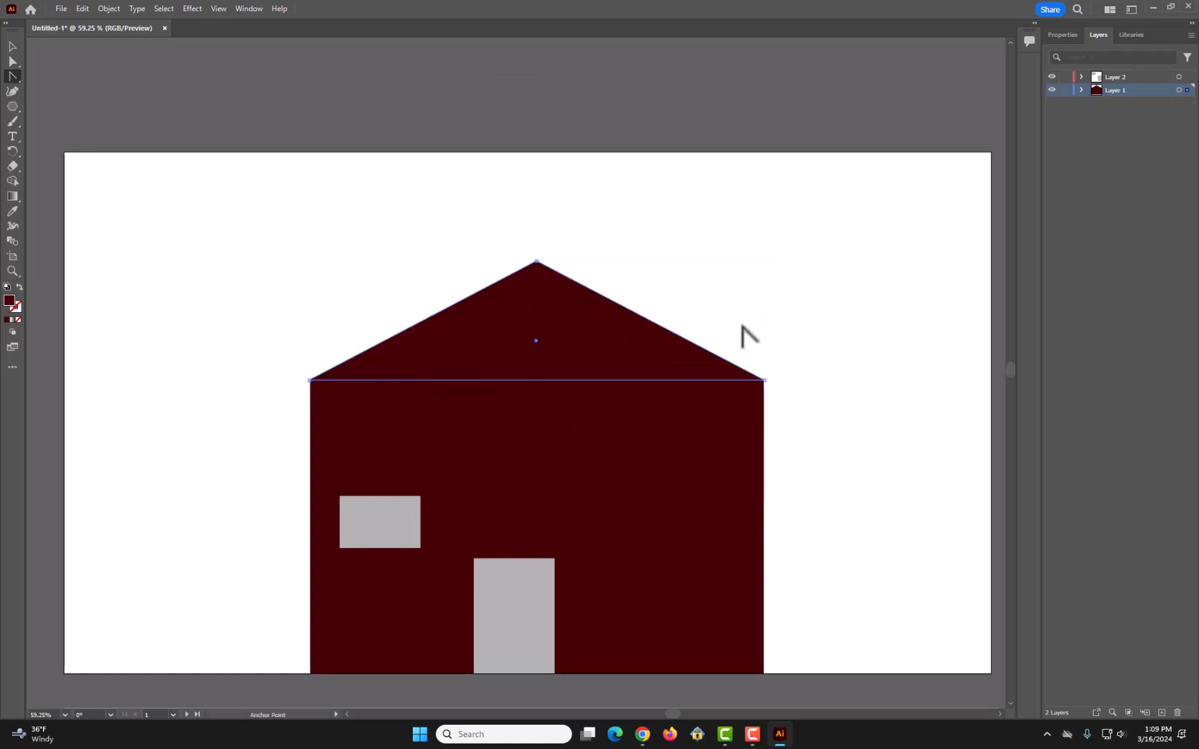
- Pull curve handles out of the roof's lower right corner with the Anchor Point tool, bulging its right slope outward
{"action": "left_click_drag", "start_coordinate": [766, 380], "coordinate": [832, 259]}
- Add the text "Hello World" in the empty area above and to the left of the house, and select its characters
{"action": "key", "text": "t"}
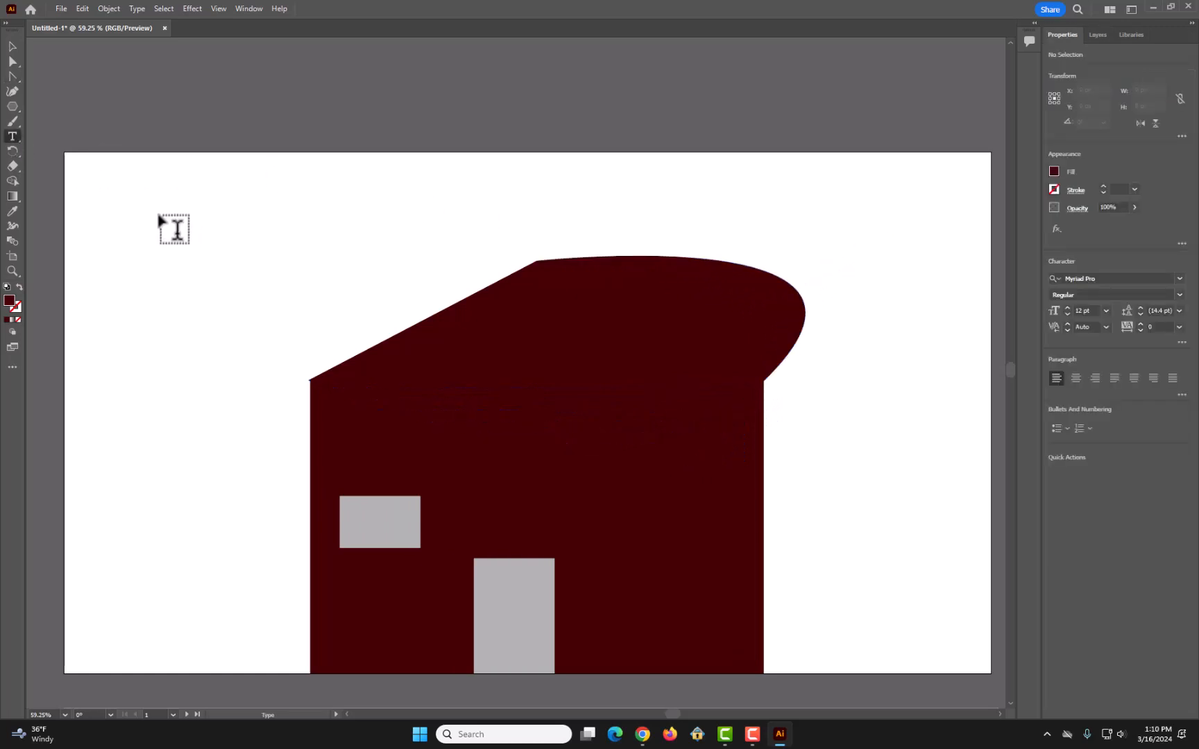
{"action": "left_click", "coordinate": [155, 238]}
{"action": "key", "text": "Escape"}
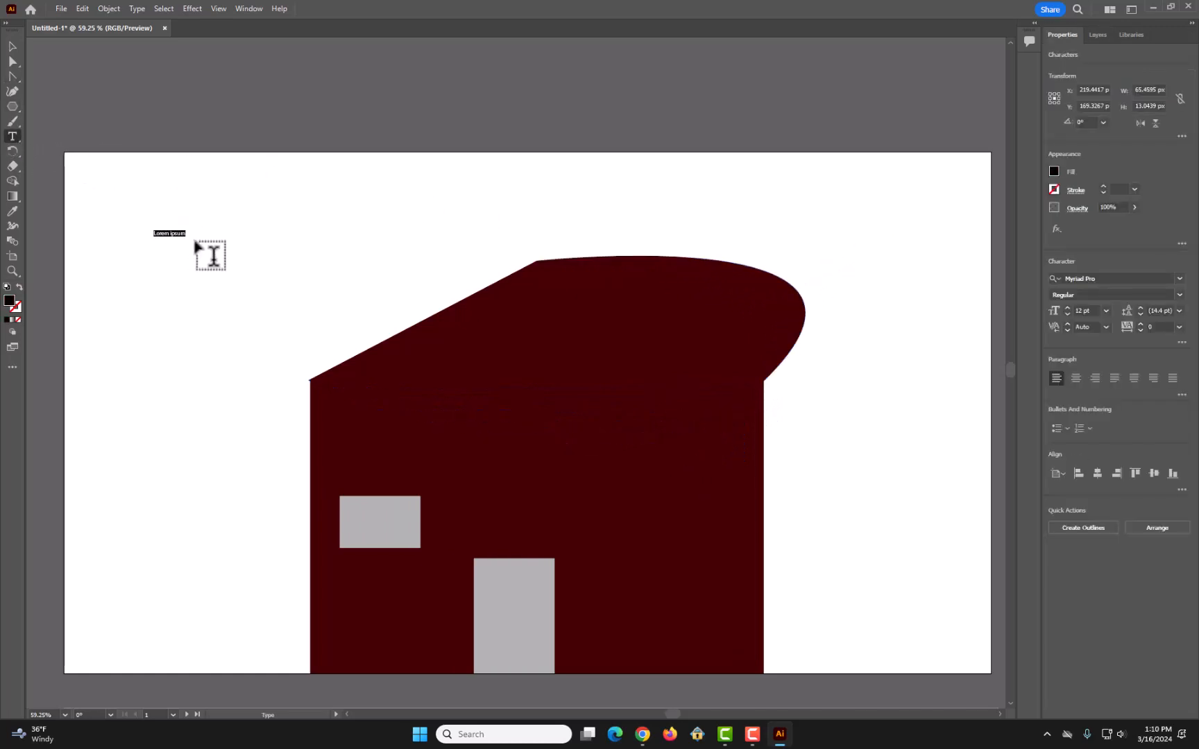
{"action": "type", "text": "Hello World"}
{"action": "left_click_drag", "start_coordinate": [156, 236], "coordinate": [201, 244]}
- Set the selected text to 72 pt in the Open Sans font, keeping its black fill
{"action": "left_click", "coordinate": [1106, 311]}
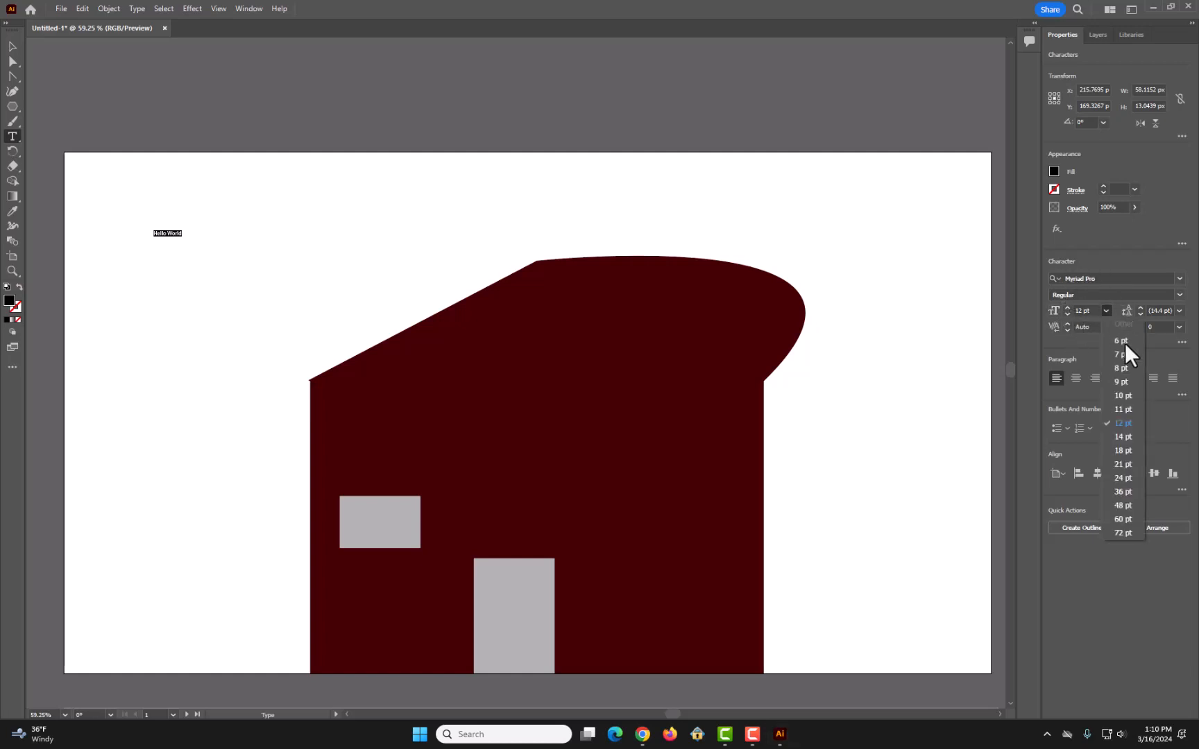
{"action": "left_click", "coordinate": [1123, 533]}
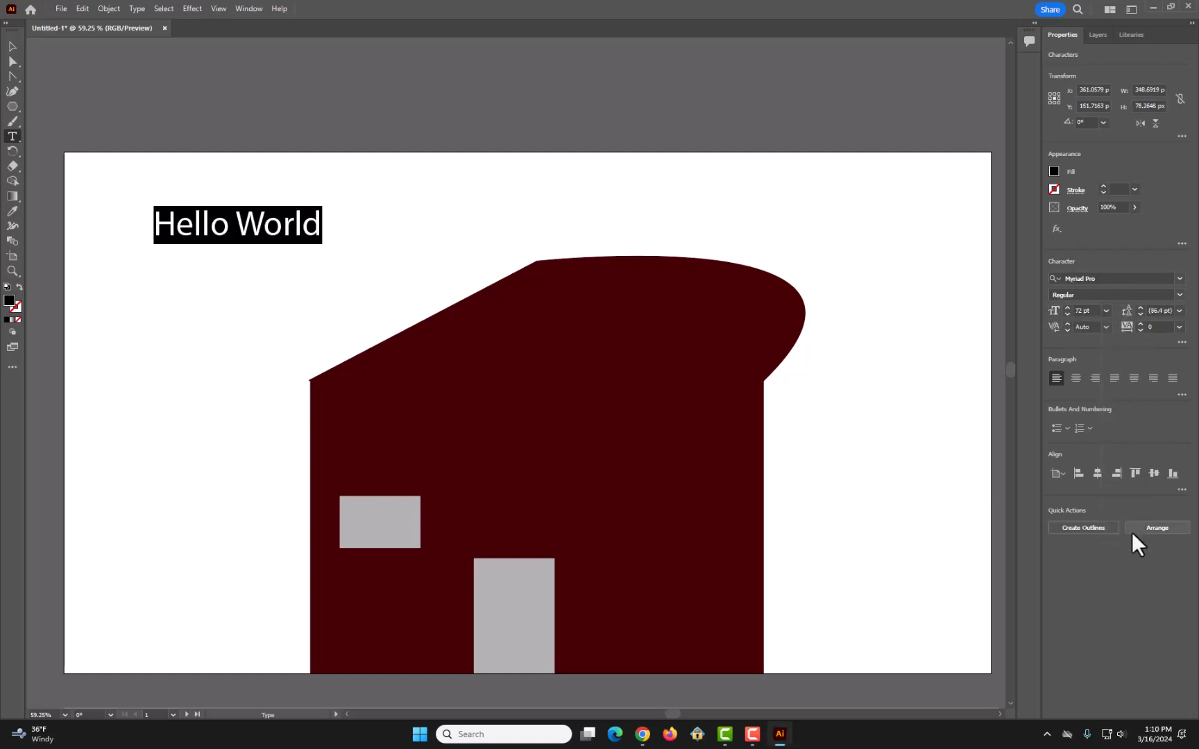
{"action": "left_click", "coordinate": [1180, 279]}
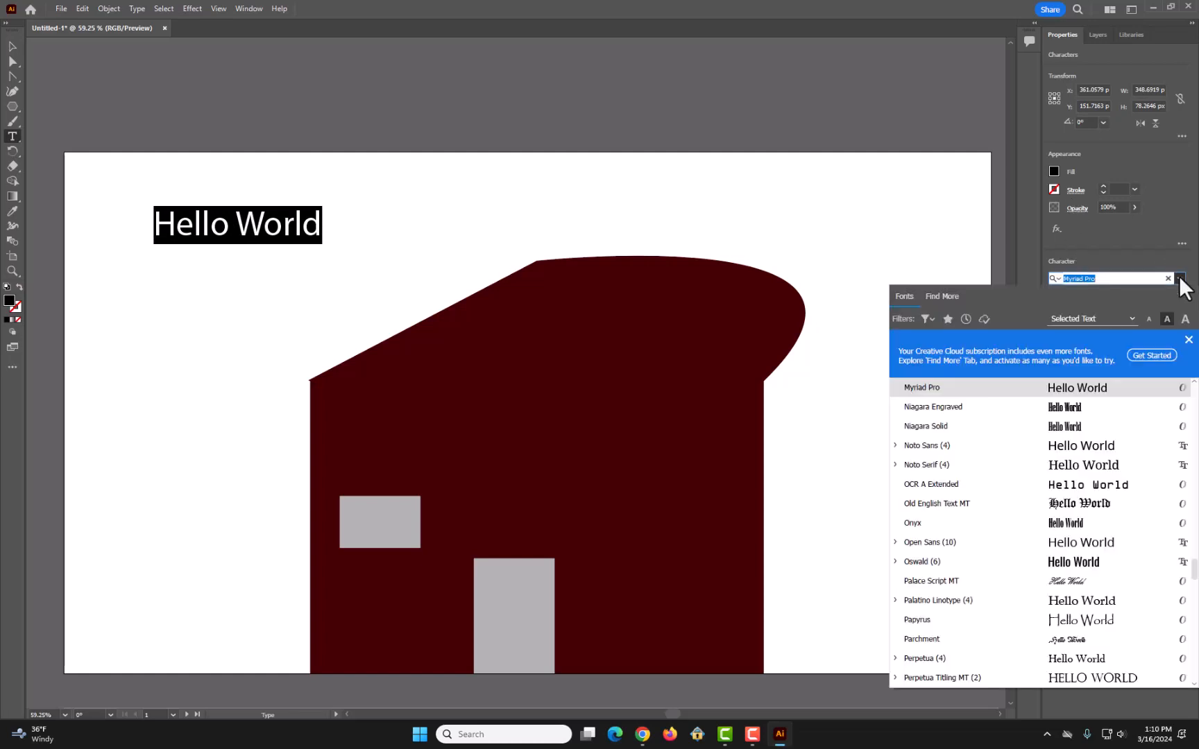
{"action": "left_click", "coordinate": [1091, 542]}
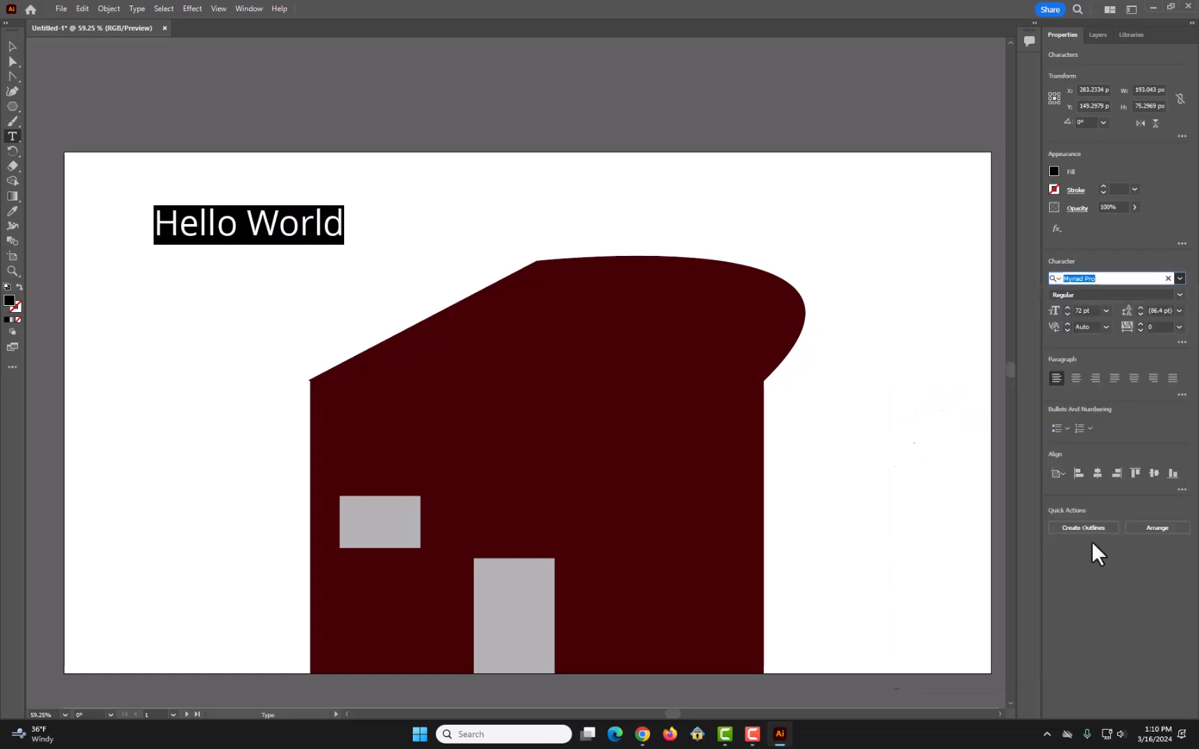
{"action": "left_click", "coordinate": [1054, 171]}
{"action": "left_click", "coordinate": [1054, 172]}
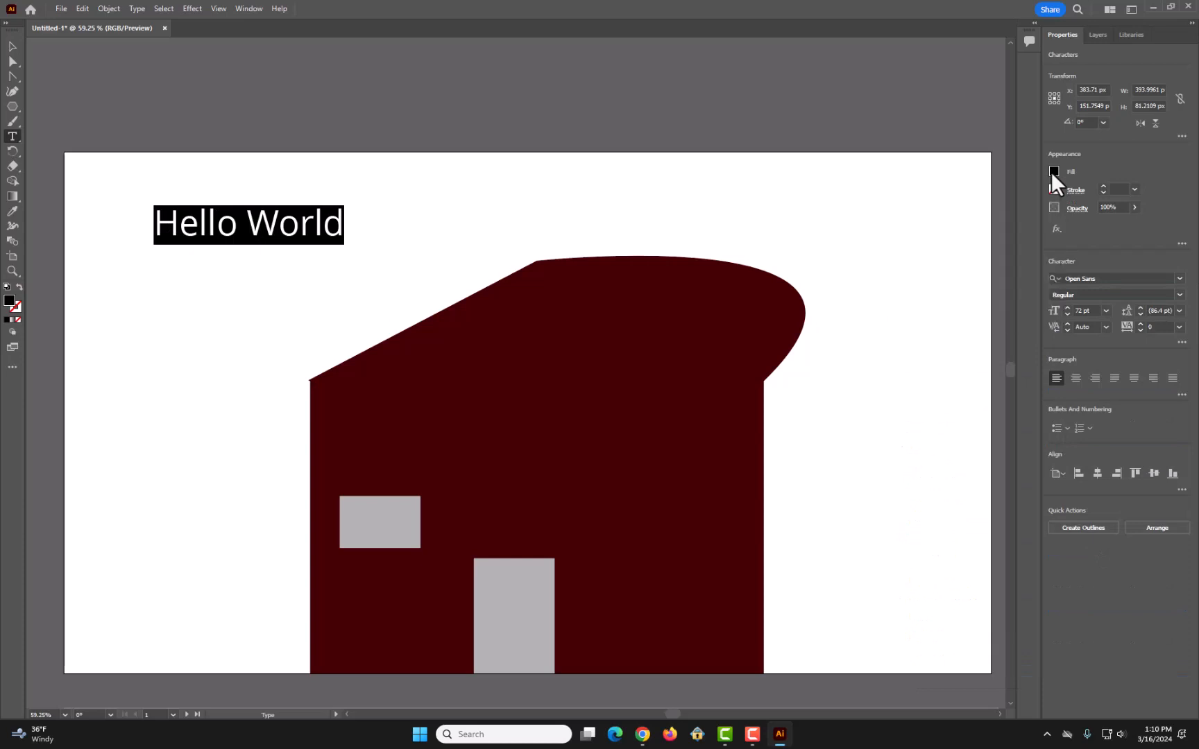
- Move the Hello World text slightly to the right and deselect it
{"action": "left_click", "coordinate": [737, 185]}
{"action": "left_click", "coordinate": [13, 46]}
{"action": "left_click_drag", "start_coordinate": [276, 232], "coordinate": [282, 233]}
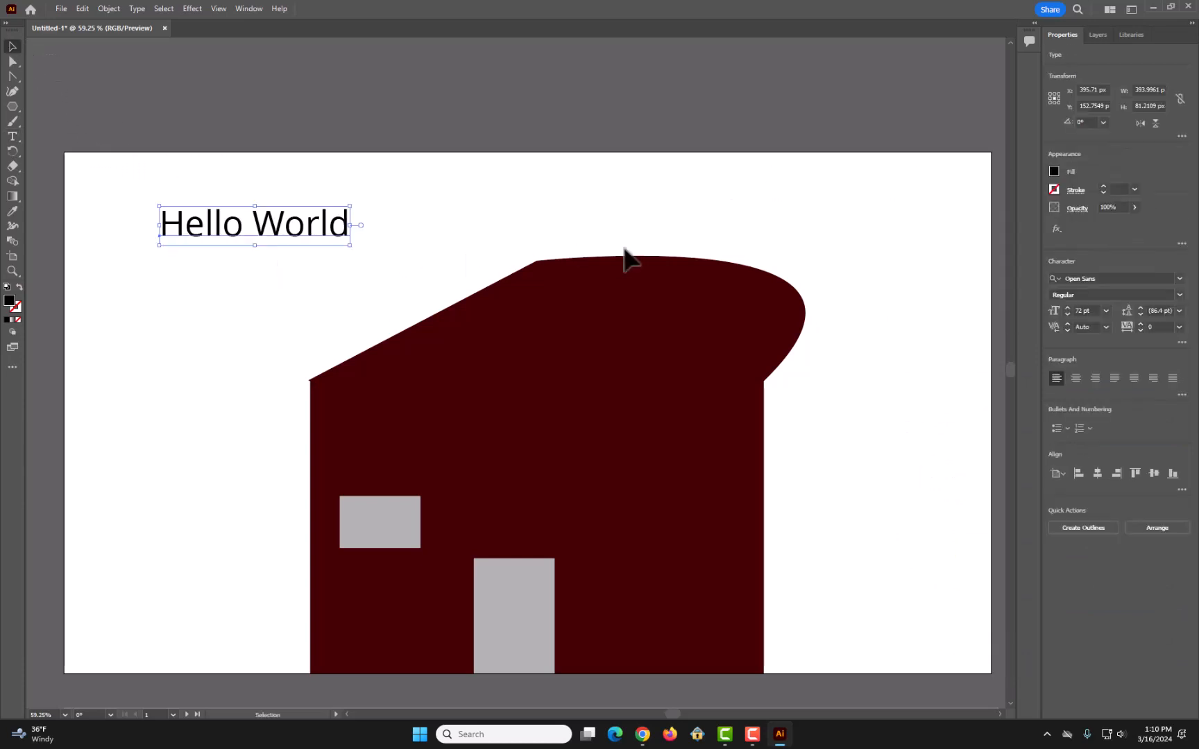
{"action": "left_click", "coordinate": [622, 205]}
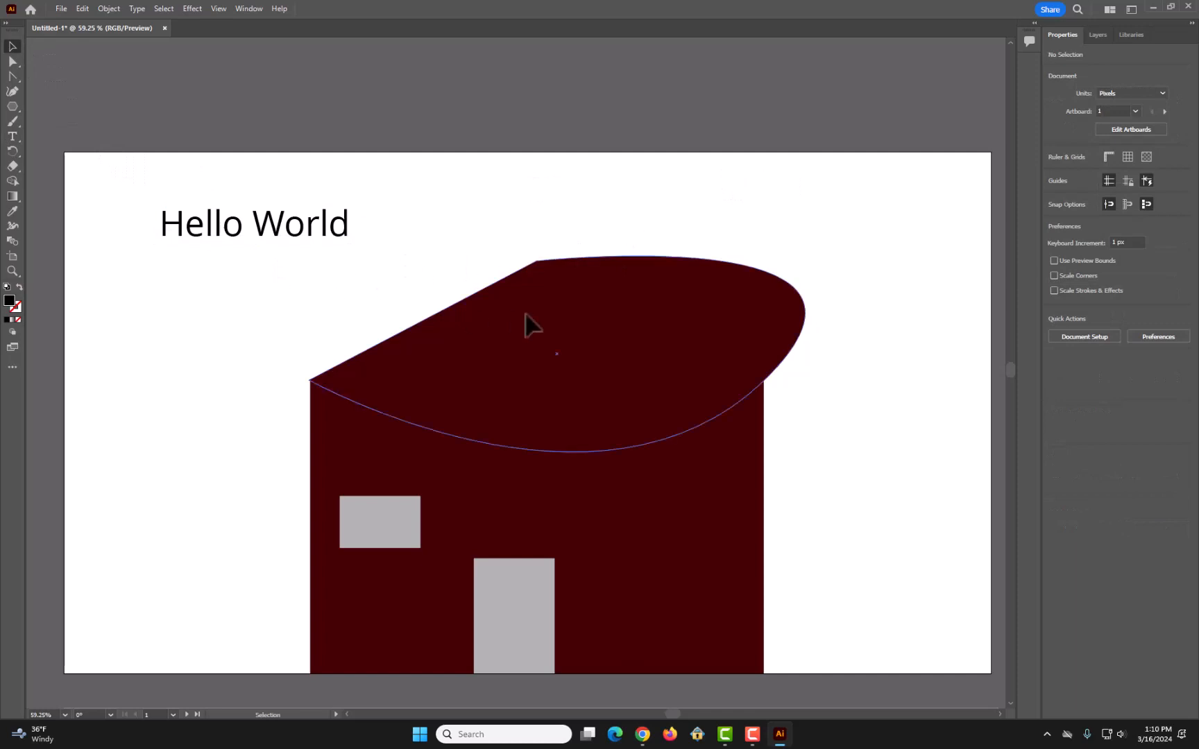
- Lower the curved roof shape's opacity to 28%, nudge it slightly and deselect it
{"action": "left_click", "coordinate": [611, 382]}
{"action": "left_click", "coordinate": [1135, 207]}
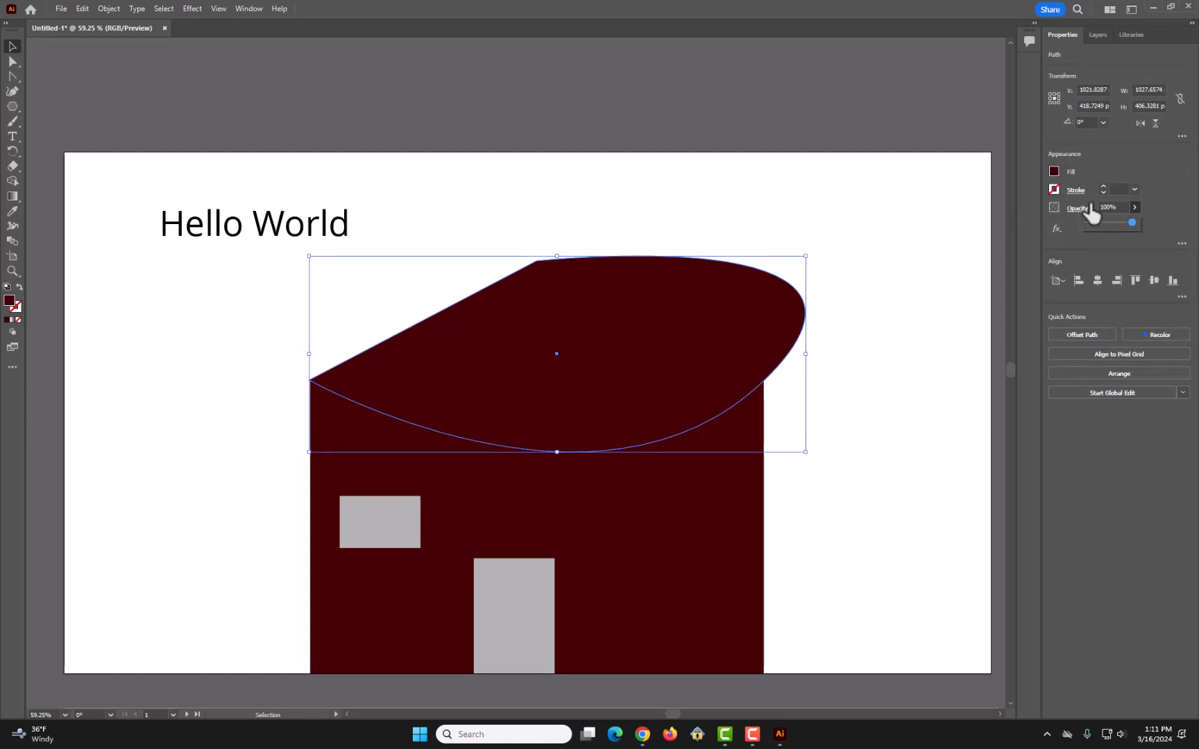
{"action": "left_click_drag", "start_coordinate": [1126, 221], "coordinate": [1100, 222]}
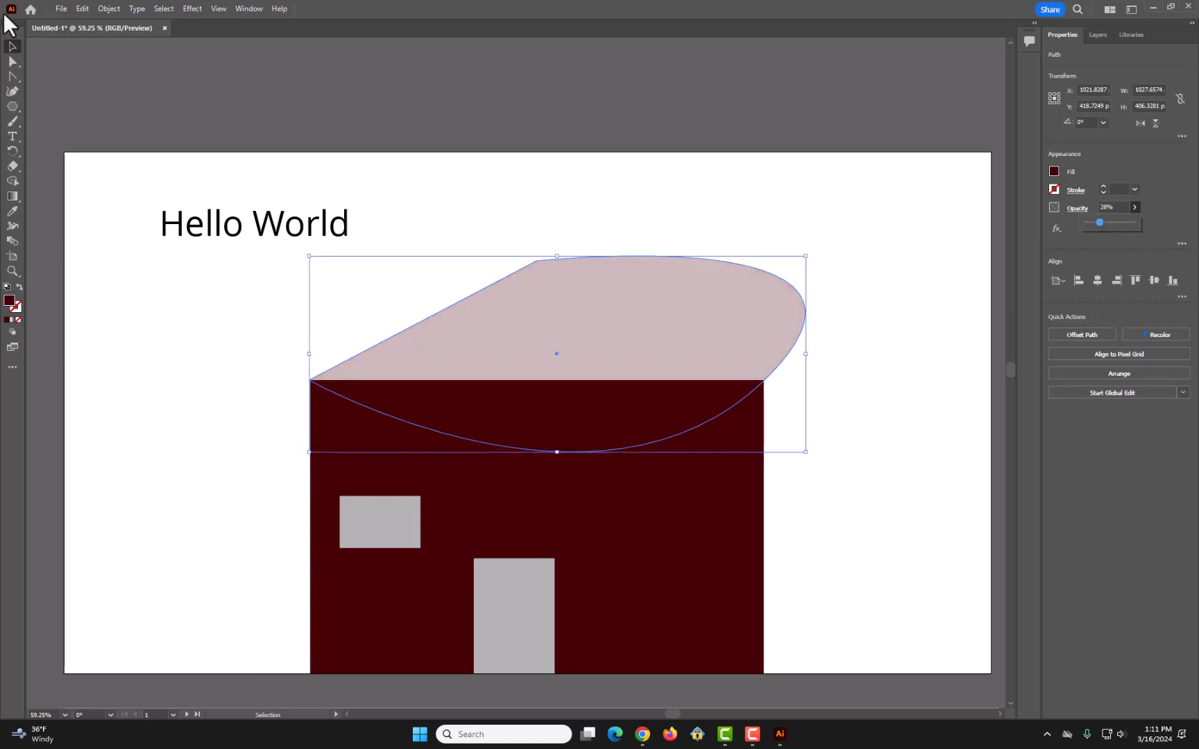
{"action": "left_click_drag", "start_coordinate": [515, 326], "coordinate": [665, 236]}
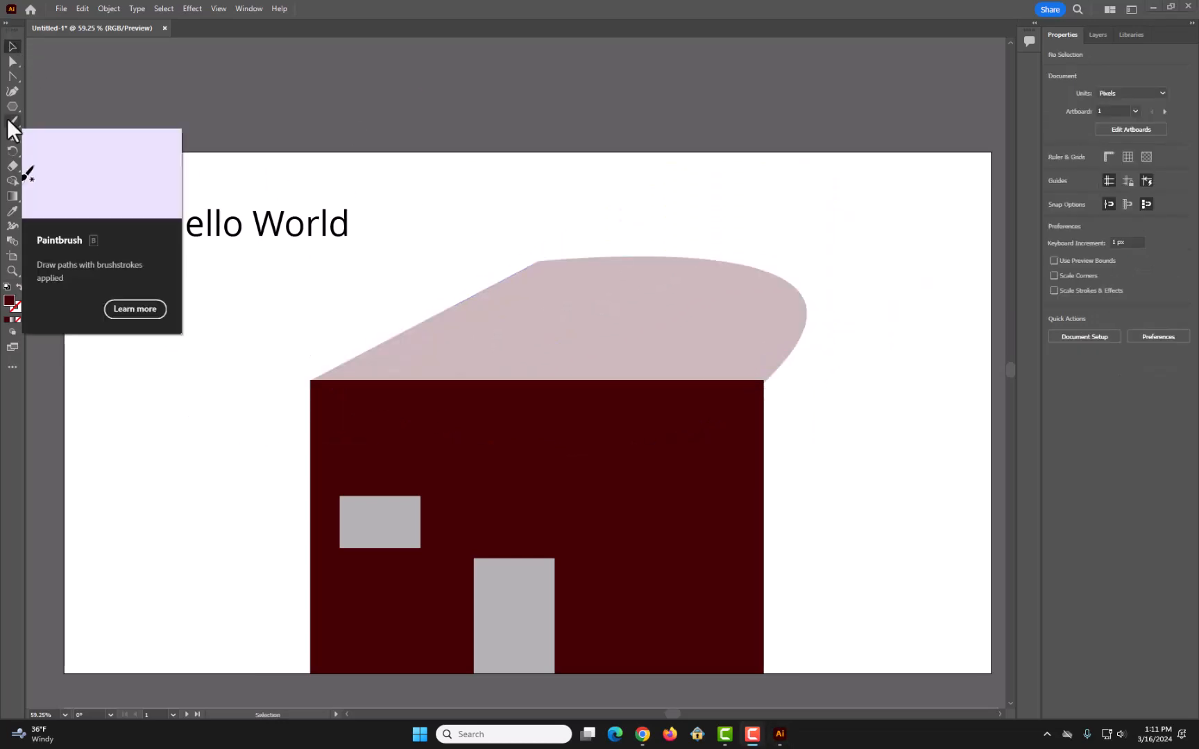
- Try a freehand looping stroke left of the house with the 3 pt. Round Paintbrush, undo it and return to the Selection tool
{"action": "left_click", "coordinate": [12, 121]}
{"action": "mouse_move", "coordinate": [197, 372]}
{"action": "left_mouse_down"}
{"action": "mouse_move", "coordinate": [195, 467]}
{"action": "mouse_move", "coordinate": [262, 541]}
{"action": "mouse_move", "coordinate": [275, 363]}
{"action": "mouse_move", "coordinate": [174, 295]}
{"action": "mouse_move", "coordinate": [96, 446]}
{"action": "left_mouse_up"}
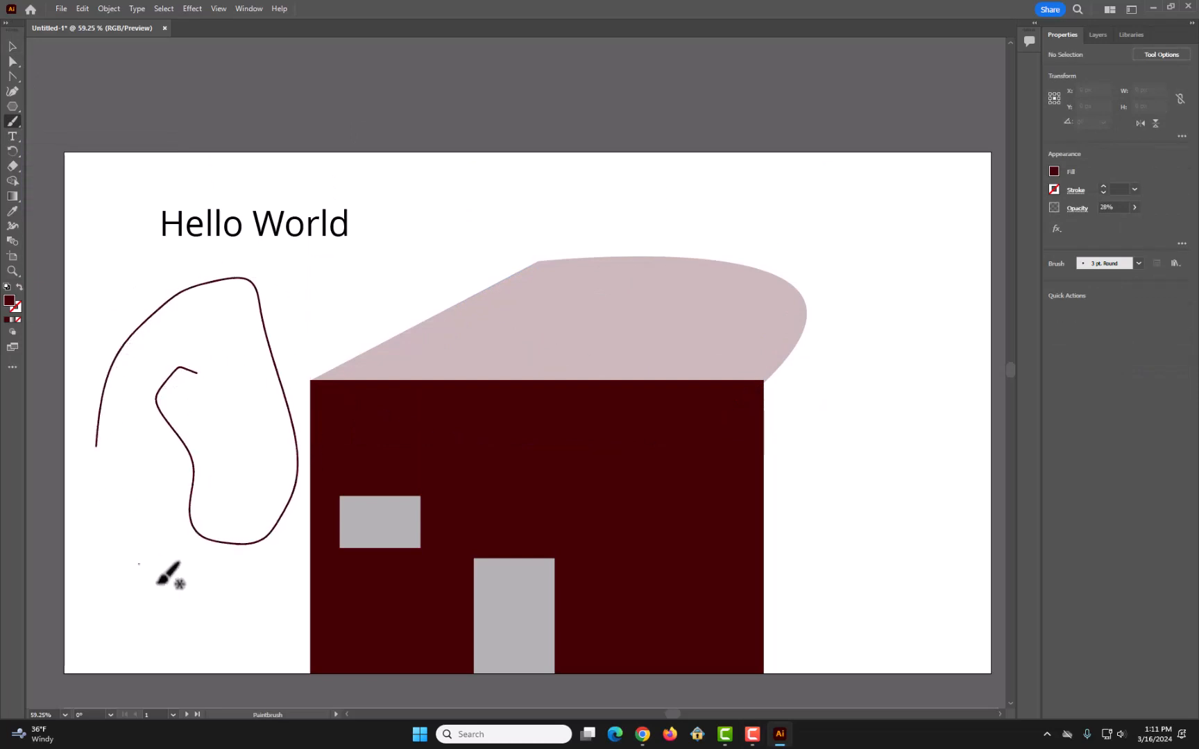
{"action": "key", "text": "ctrl+z"}
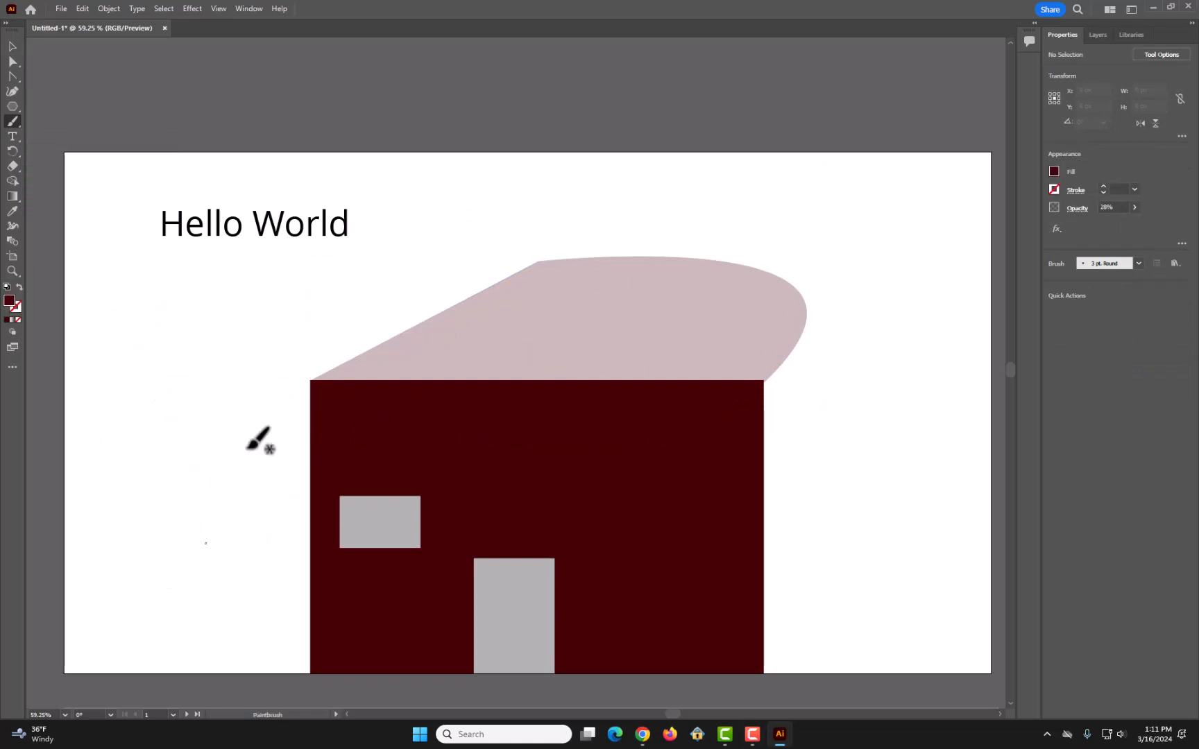
{"action": "key", "text": "v"}
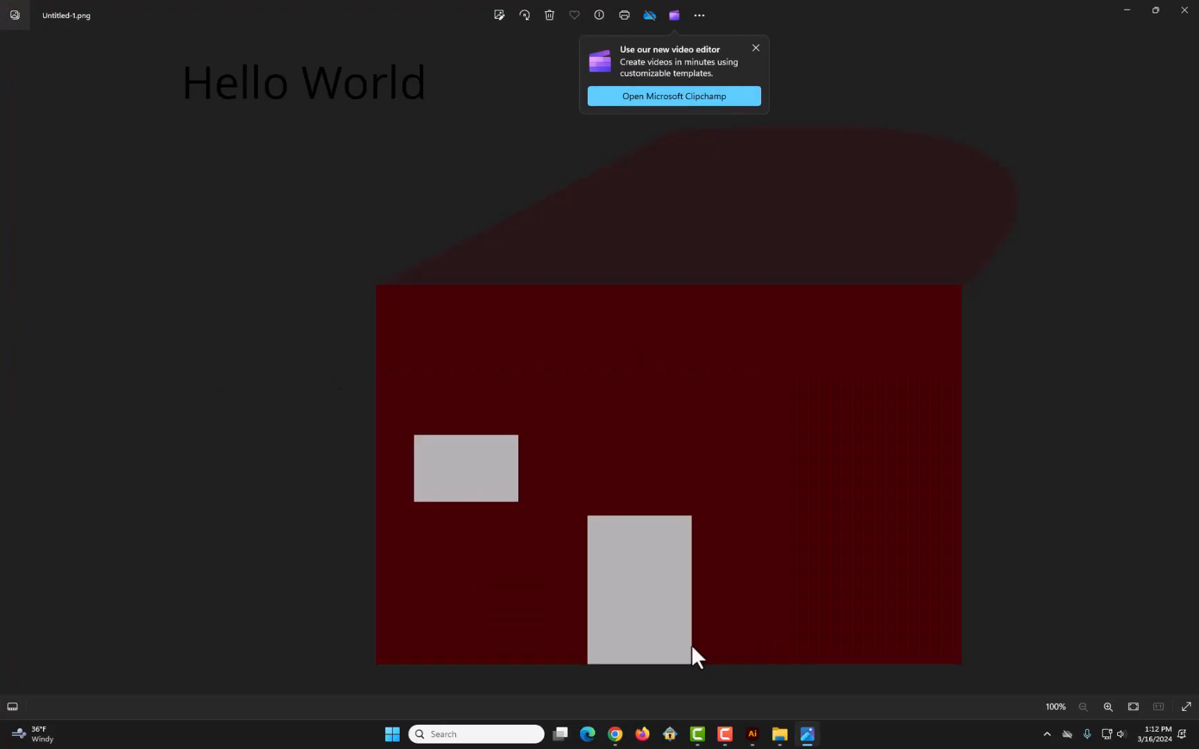
- Switch from the Untitled-1.png preview back to Illustrator
{"action": "left_click", "coordinate": [753, 734]}
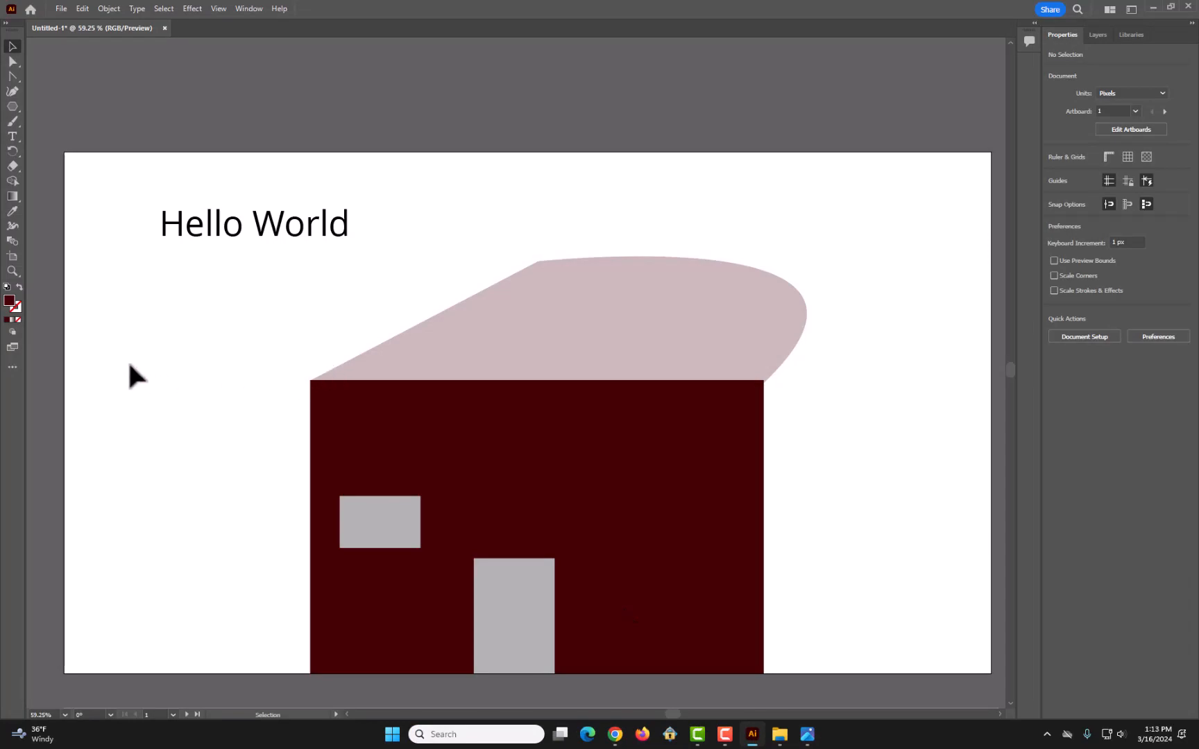